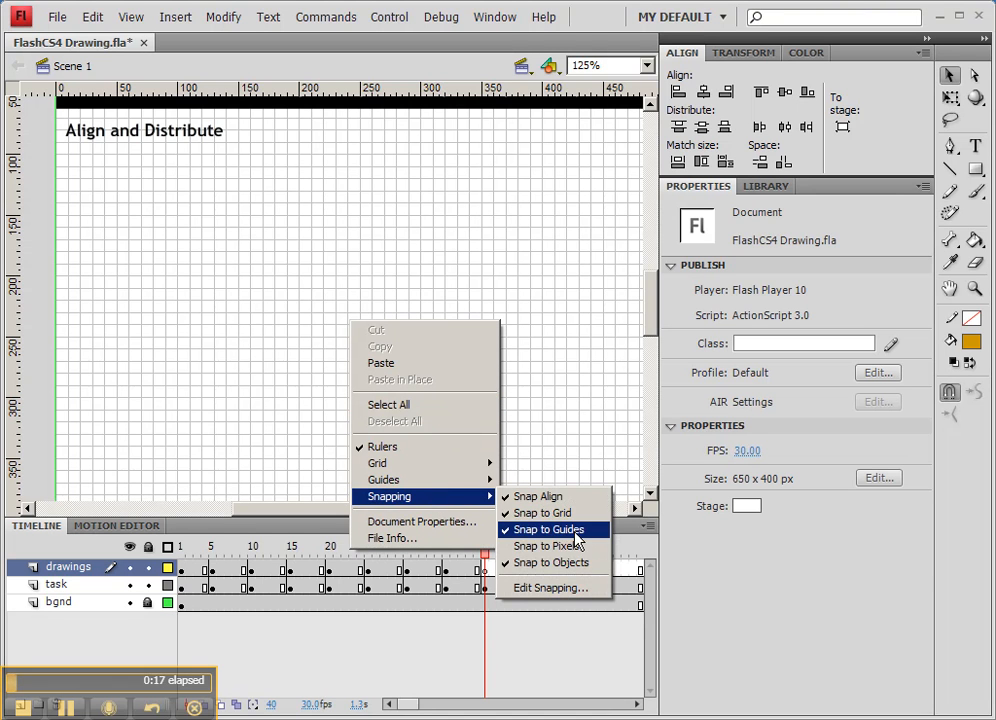
Step: Turn off snapping to the grid and snapping to guides
{"action": "left_click", "coordinate": [560, 513]}
{"action": "right_click", "coordinate": [405, 297]}
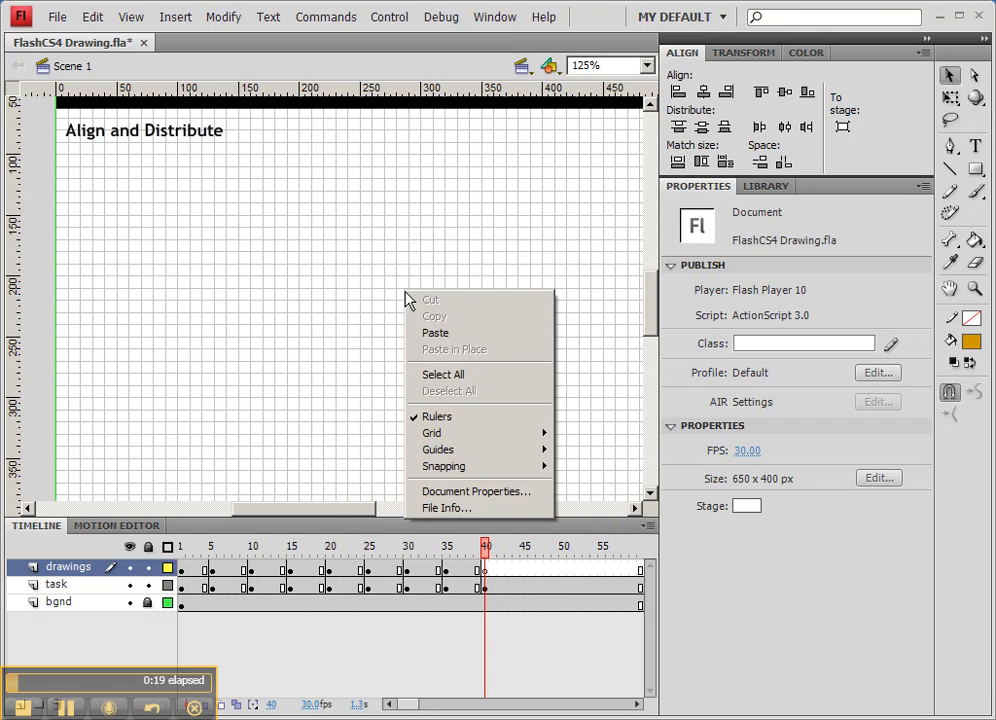
{"action": "mouse_move", "coordinate": [470, 452]}
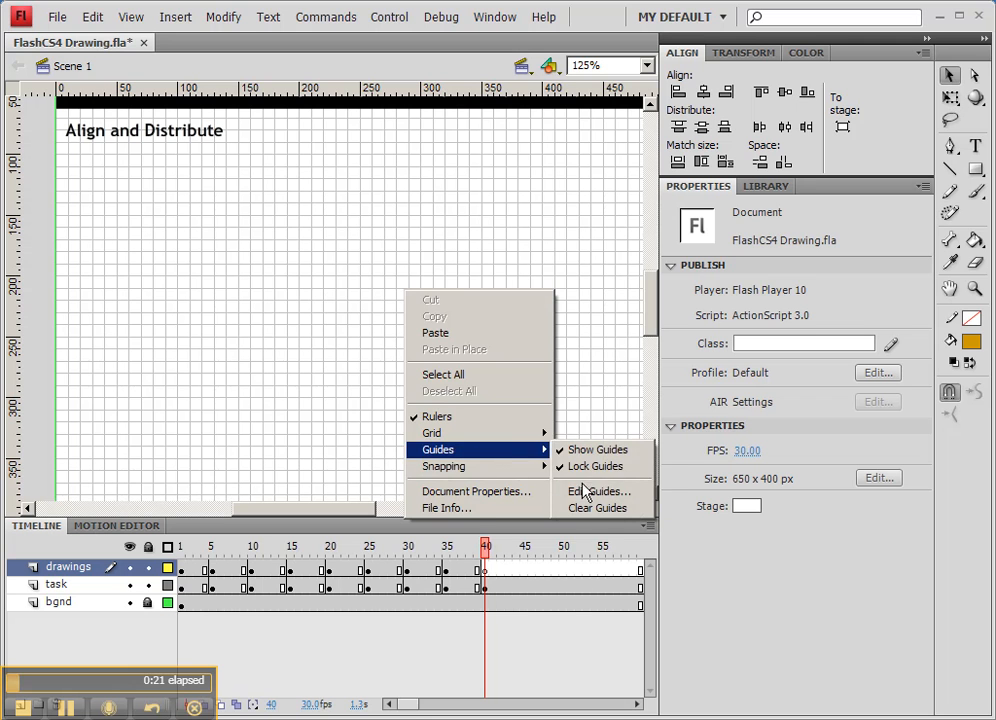
{"action": "mouse_move", "coordinate": [514, 470]}
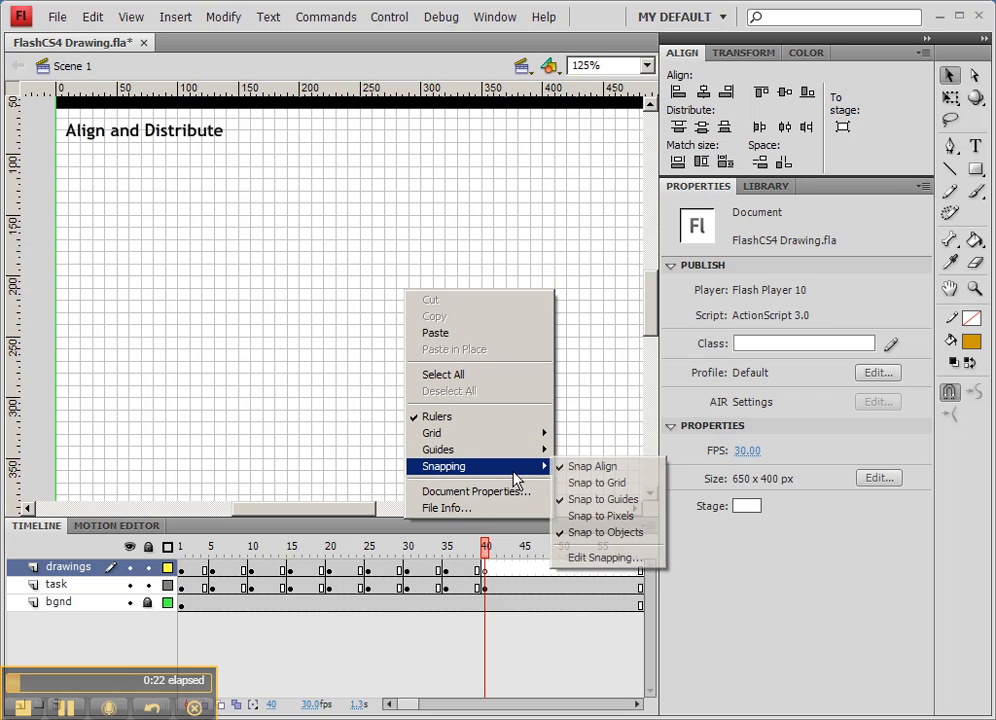
{"action": "left_click", "coordinate": [583, 505]}
Step: Hide the grid on the stage
{"action": "right_click", "coordinate": [330, 247]}
{"action": "mouse_move", "coordinate": [405, 398]}
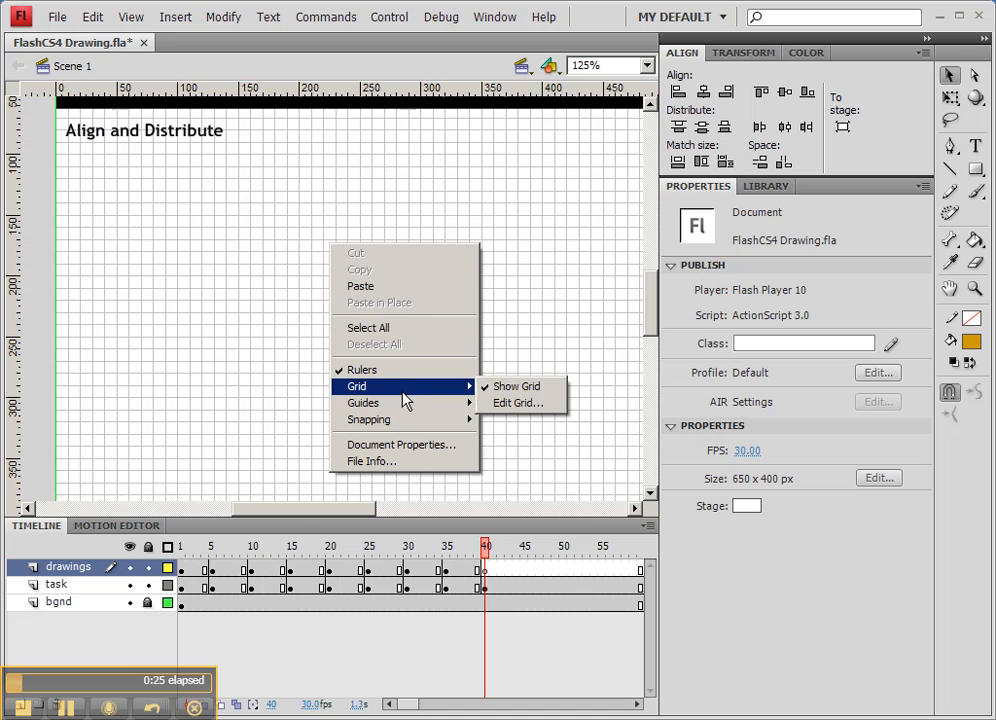
{"action": "left_click", "coordinate": [516, 386]}
Step: Draw a gold rectangle without stroke, about 58 × 46 px, as a drawing object below the "Align and Distribute" heading
{"action": "left_click_drag", "start_coordinate": [206, 181], "coordinate": [160, 300]}
{"action": "key", "text": "ctrl+minus"}
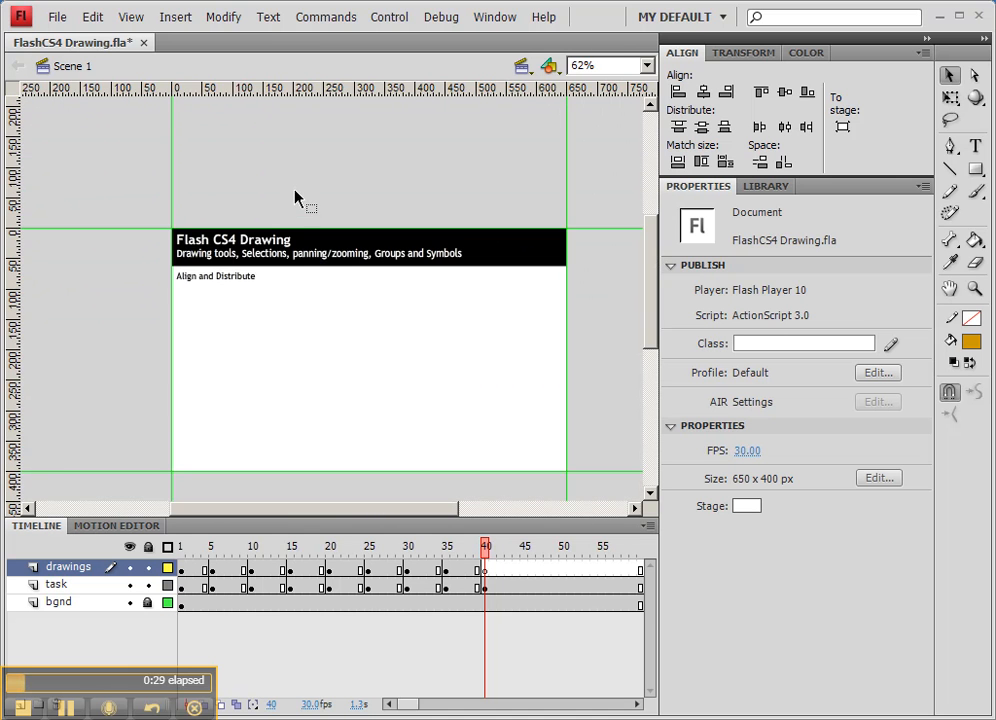
{"action": "left_click", "coordinate": [977, 171]}
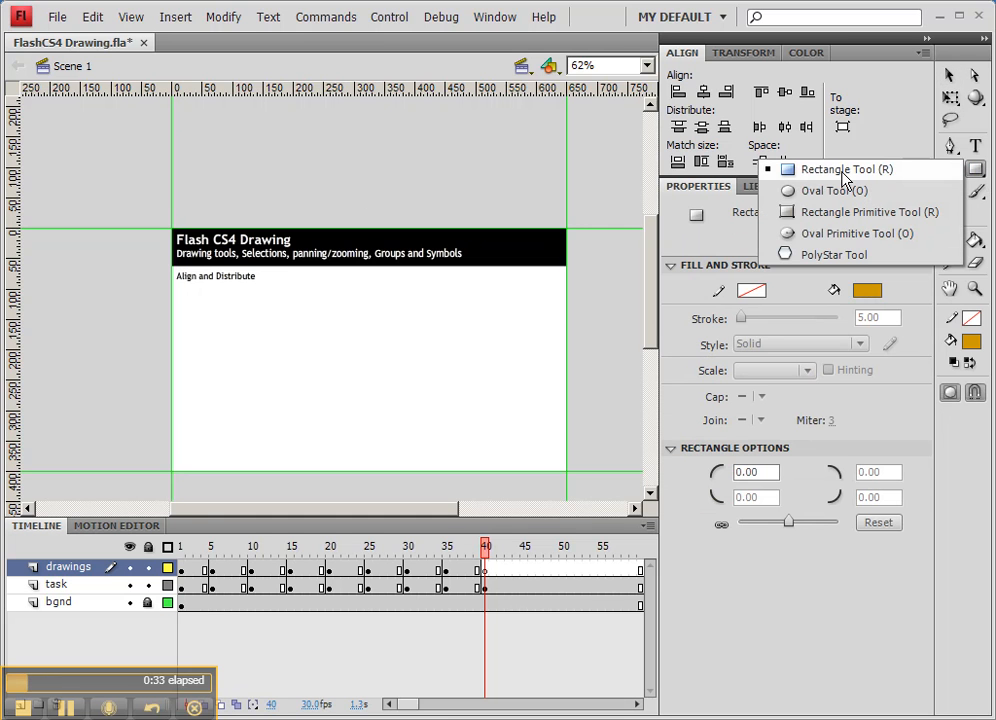
{"action": "left_click", "coordinate": [885, 170]}
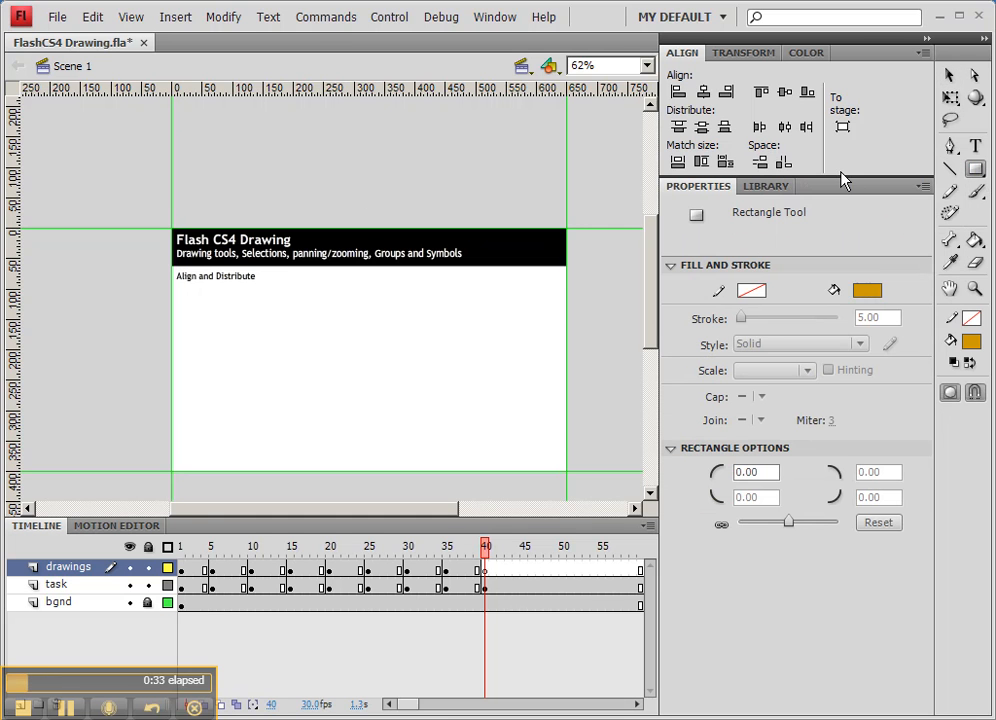
{"action": "left_click", "coordinate": [952, 398]}
{"action": "left_click_drag", "start_coordinate": [192, 297], "coordinate": [227, 323]}
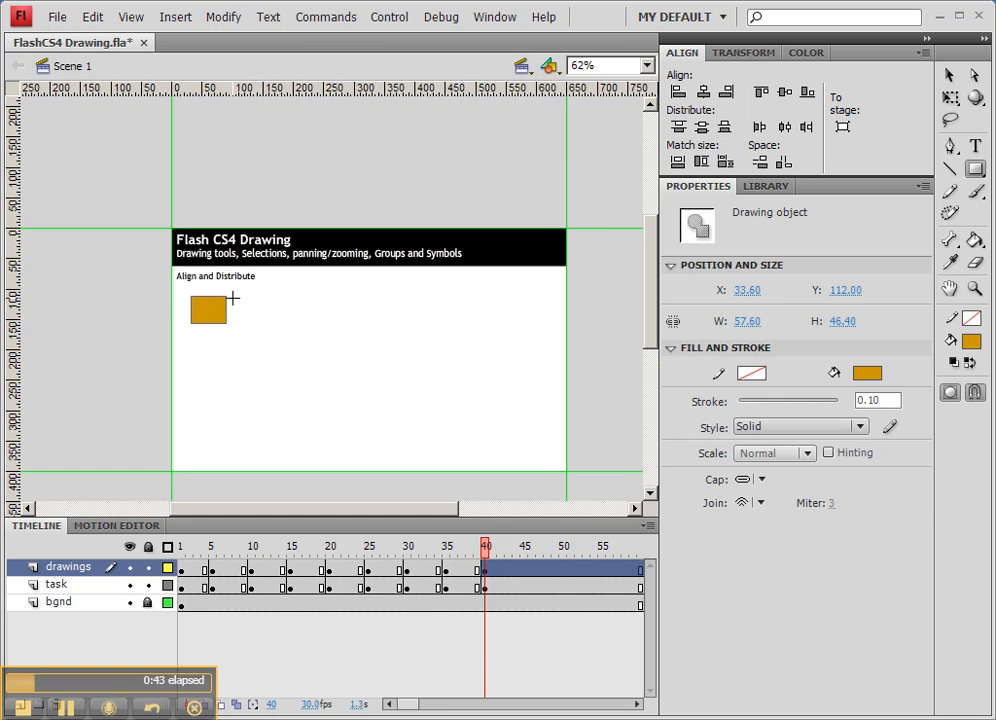
Step: Move the rectangle slightly up and left to about X 29, Y 107
{"action": "key", "text": "ctrl+="}
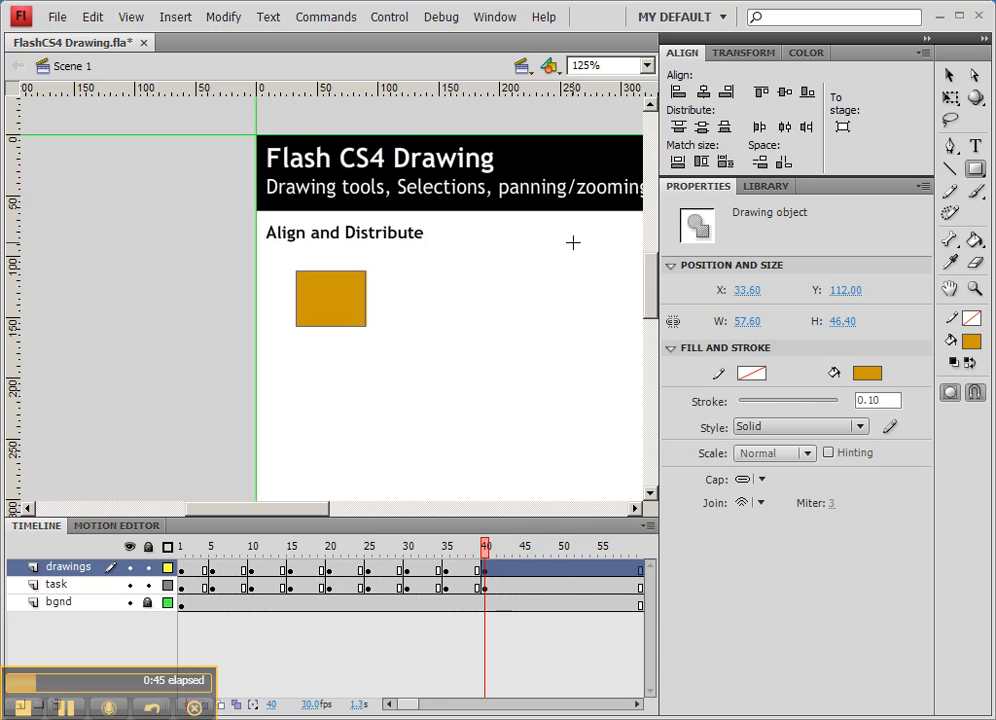
{"action": "left_click", "coordinate": [949, 75]}
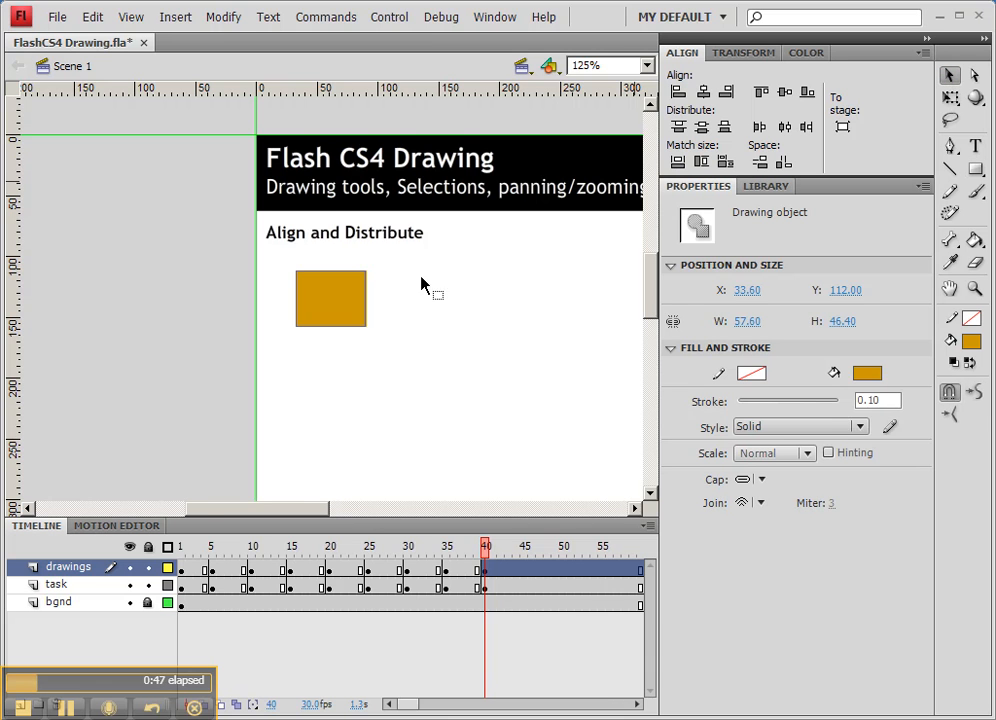
{"action": "left_click_drag", "start_coordinate": [469, 300], "coordinate": [355, 296]}
{"action": "mouse_move", "coordinate": [232, 308]}
{"action": "left_mouse_down"}
{"action": "mouse_move", "coordinate": [213, 302]}
{"action": "mouse_move", "coordinate": [238, 293]}
{"action": "left_mouse_up"}
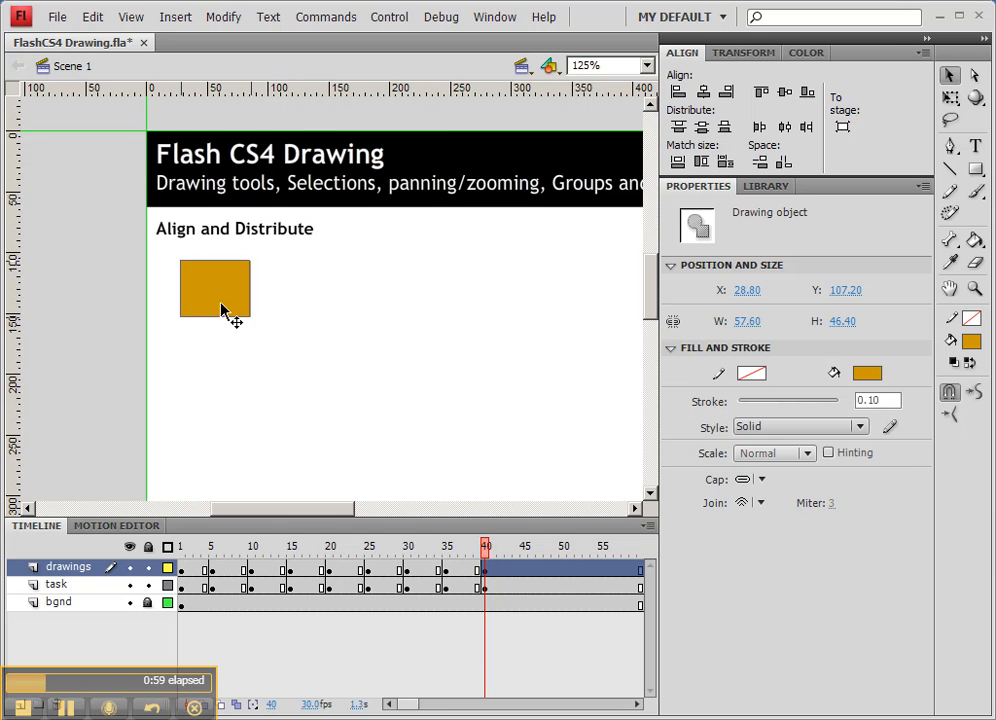
Step: Place a trial copy of the rectangle to its right and delete that copy
{"action": "left_click_drag", "start_coordinate": [222, 310], "coordinate": [311, 306], "text": "alt"}
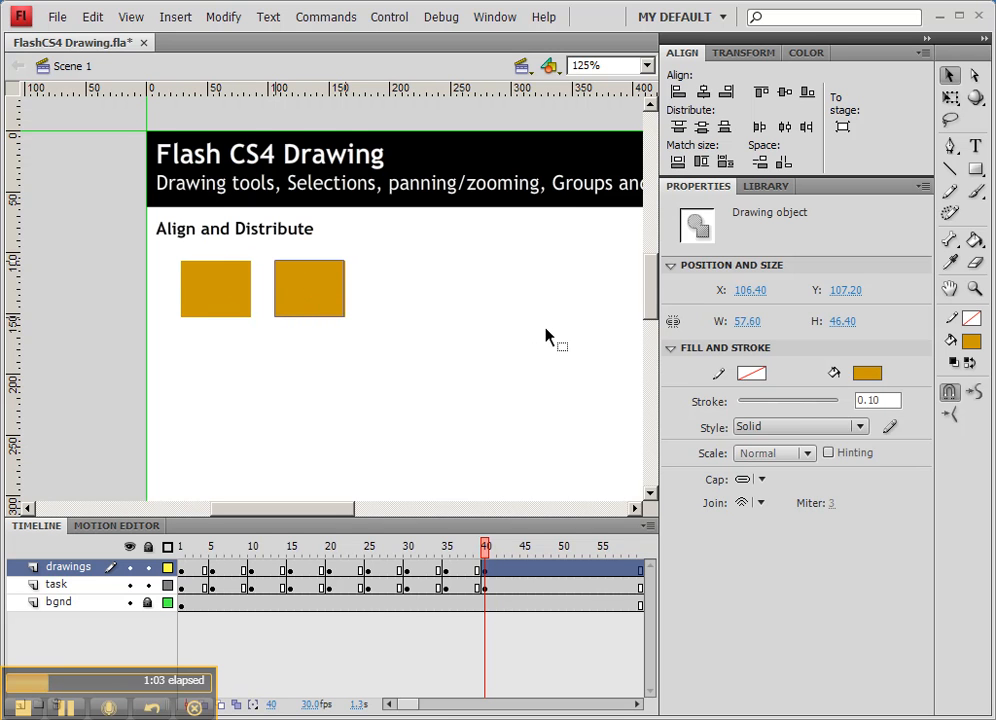
{"action": "key", "text": "Delete"}
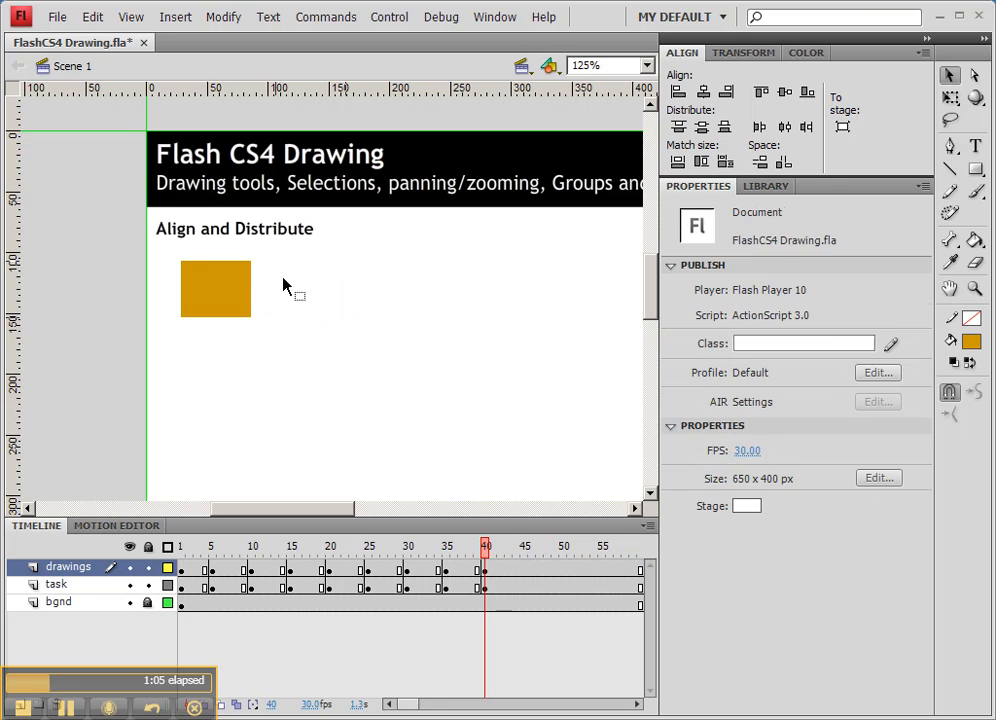
Step: Duplicate the rectangle four times along the same row, leaving a wider gap before the last copy
{"action": "left_click", "coordinate": [240, 286]}
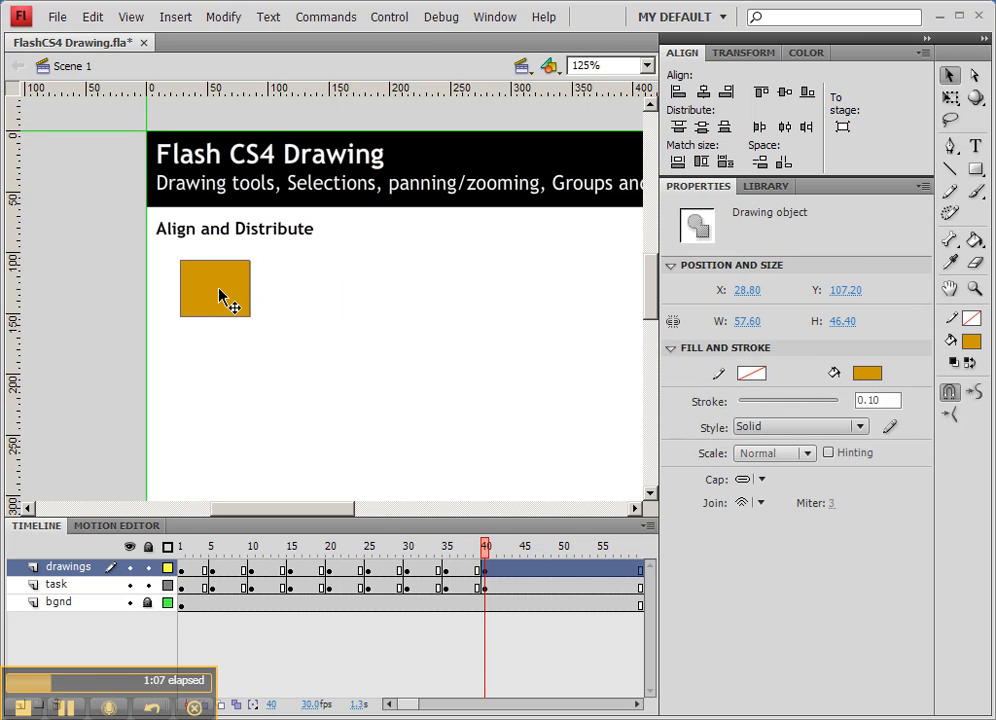
{"action": "key", "text": "alt"}
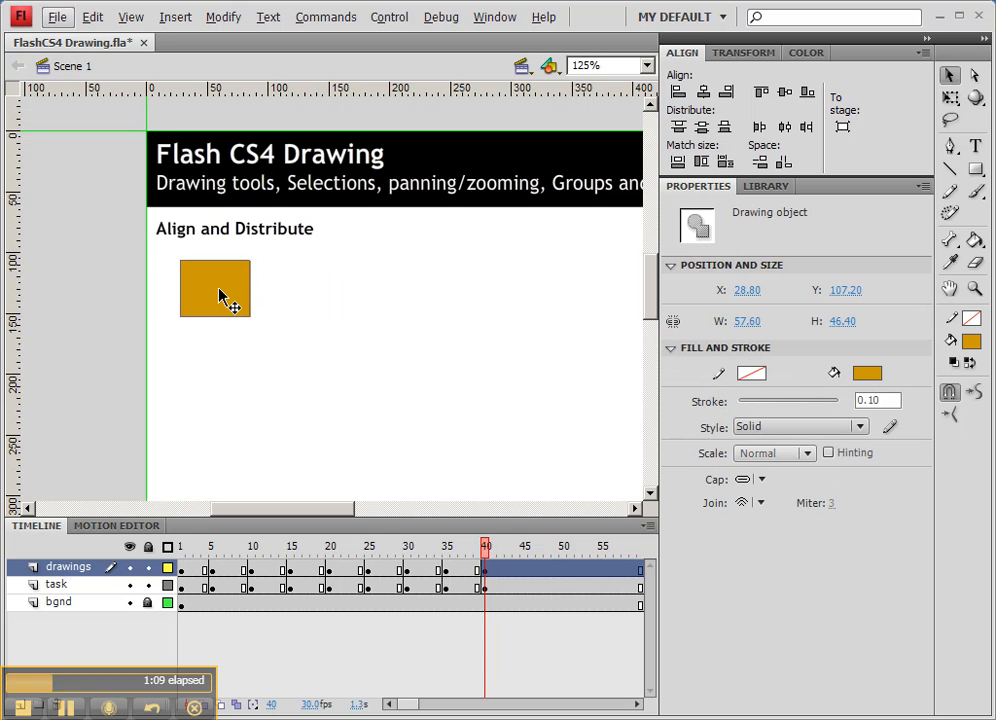
{"action": "left_click_drag", "start_coordinate": [220, 290], "coordinate": [535, 301]}
{"action": "key", "text": "space"}
{"action": "left_click_drag", "start_coordinate": [534, 352], "coordinate": [456, 316]}
{"action": "mouse_move", "coordinate": [388, 369]}
{"action": "left_mouse_down"}
{"action": "mouse_move", "coordinate": [482, 356]}
{"action": "mouse_move", "coordinate": [393, 356]}
{"action": "left_mouse_up"}
{"action": "left_click", "coordinate": [329, 300]}
{"action": "left_click", "coordinate": [221, 299]}
{"action": "left_click", "coordinate": [177, 292]}
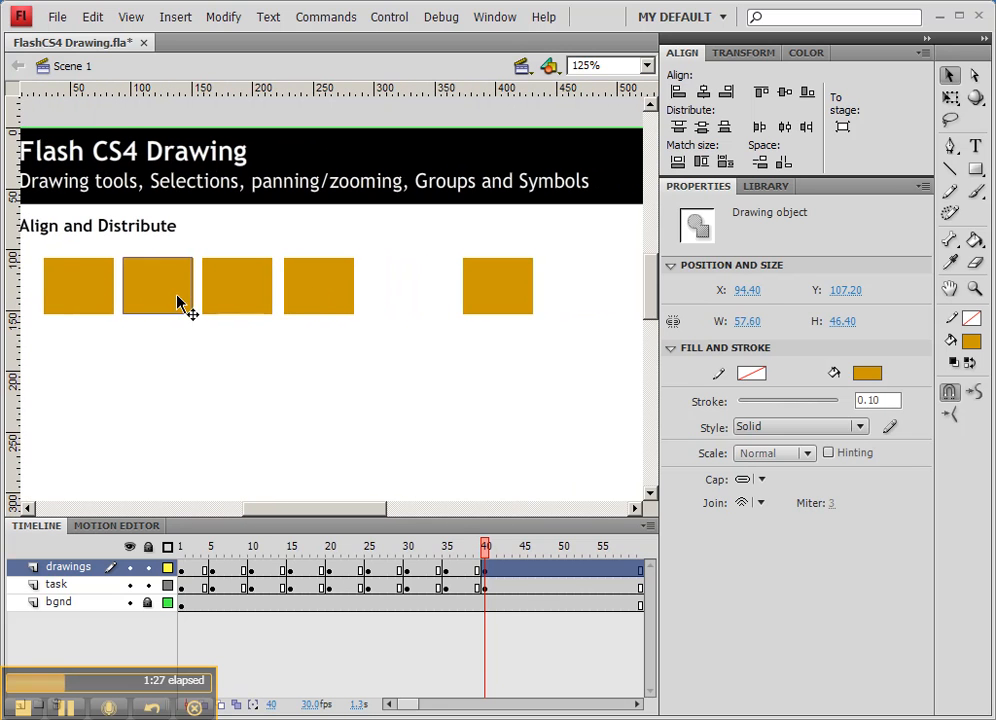
Step: Shift the four copies by uneven horizontal and vertical amounts so the row of rectangles is irregularly spaced and misaligned
{"action": "left_click_drag", "start_coordinate": [312, 292], "coordinate": [340, 292]}
{"action": "left_click_drag", "start_coordinate": [250, 292], "coordinate": [263, 300]}
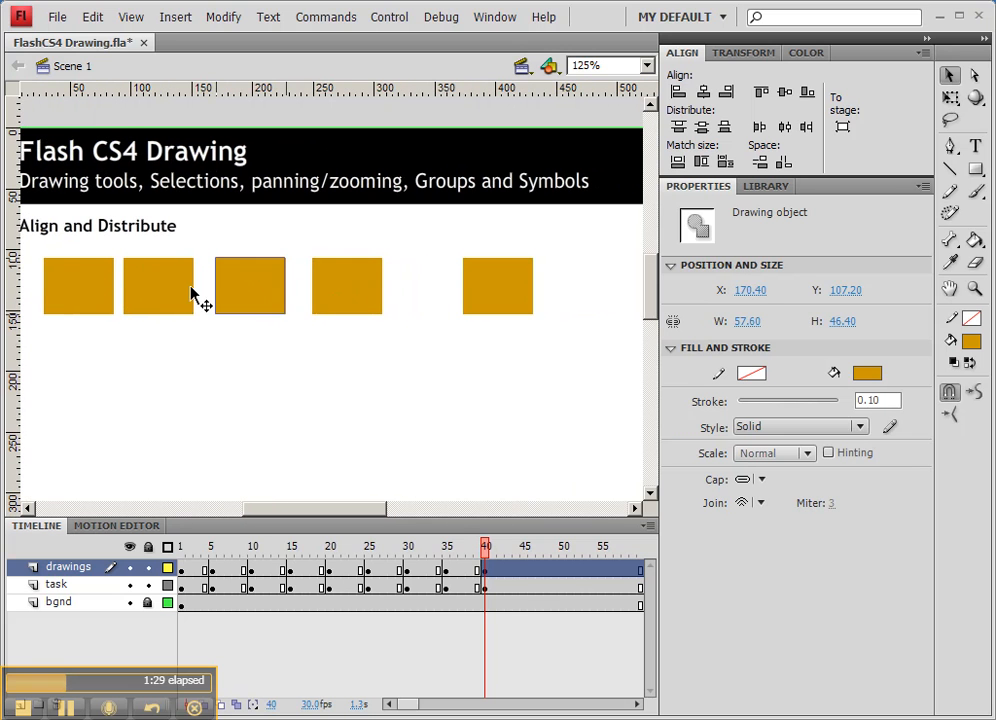
{"action": "left_click_drag", "start_coordinate": [178, 296], "coordinate": [185, 317]}
{"action": "left_click_drag", "start_coordinate": [265, 294], "coordinate": [265, 320]}
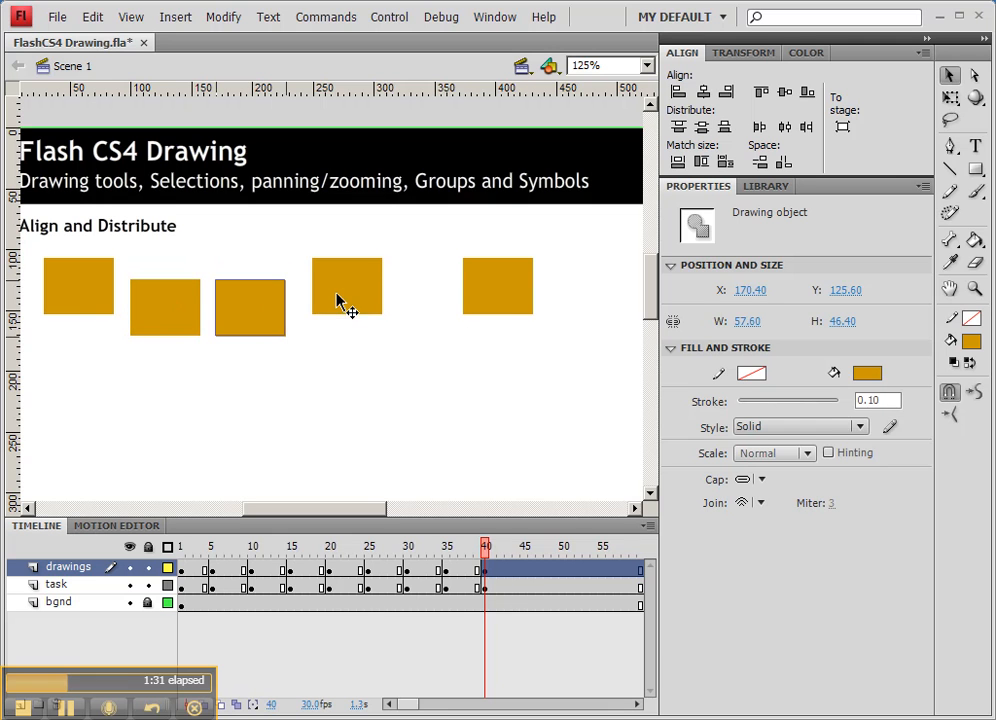
{"action": "left_click_drag", "start_coordinate": [345, 307], "coordinate": [345, 291]}
{"action": "left_click_drag", "start_coordinate": [499, 298], "coordinate": [490, 318]}
{"action": "left_click_drag", "start_coordinate": [260, 318], "coordinate": [266, 306]}
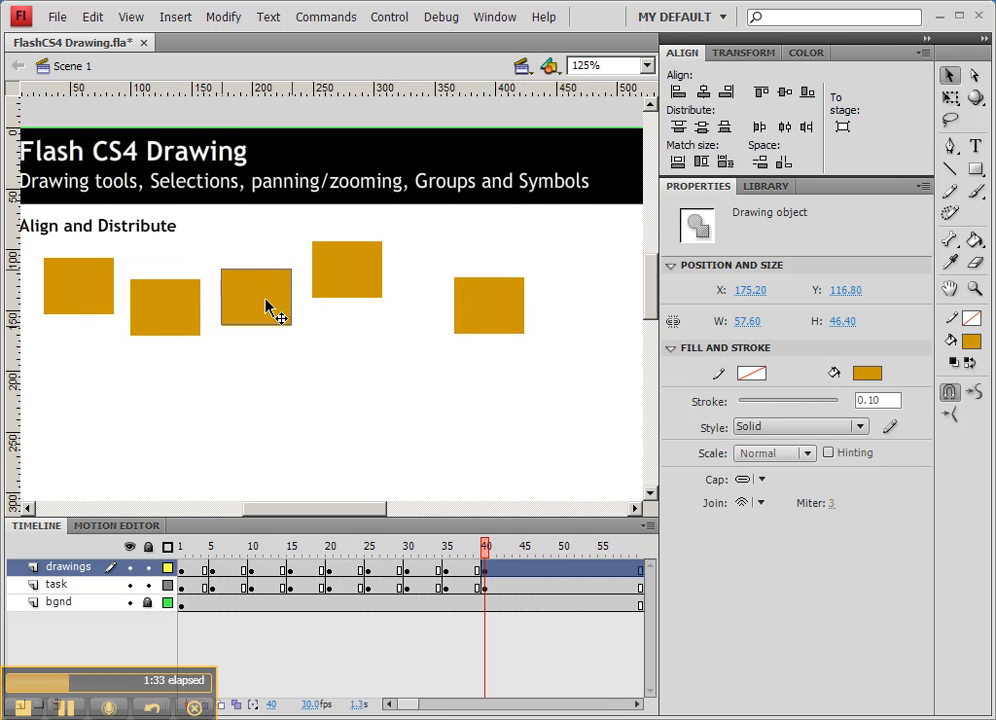
Step: Enlarge the rightmost rectangle to roughly double size and scale the middle one to about 79 × 66 px with Free Transform
{"action": "left_click_drag", "start_coordinate": [500, 325], "coordinate": [560, 364]}
{"action": "key", "text": "q"}
{"action": "left_click", "coordinate": [240, 318]}
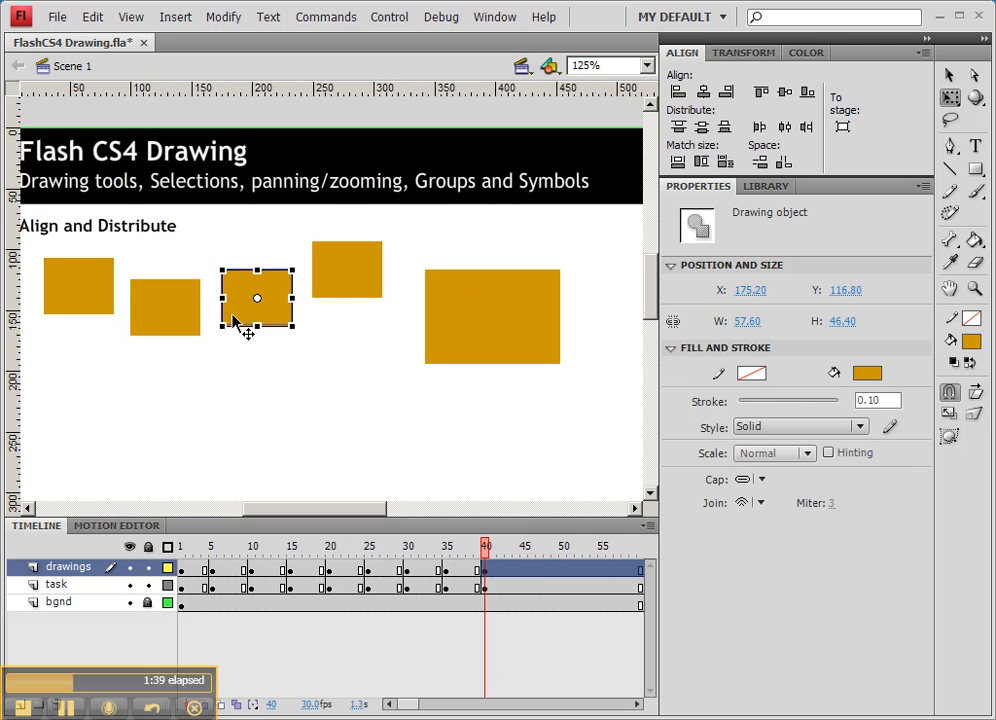
{"action": "left_click_drag", "start_coordinate": [221, 328], "coordinate": [268, 346]}
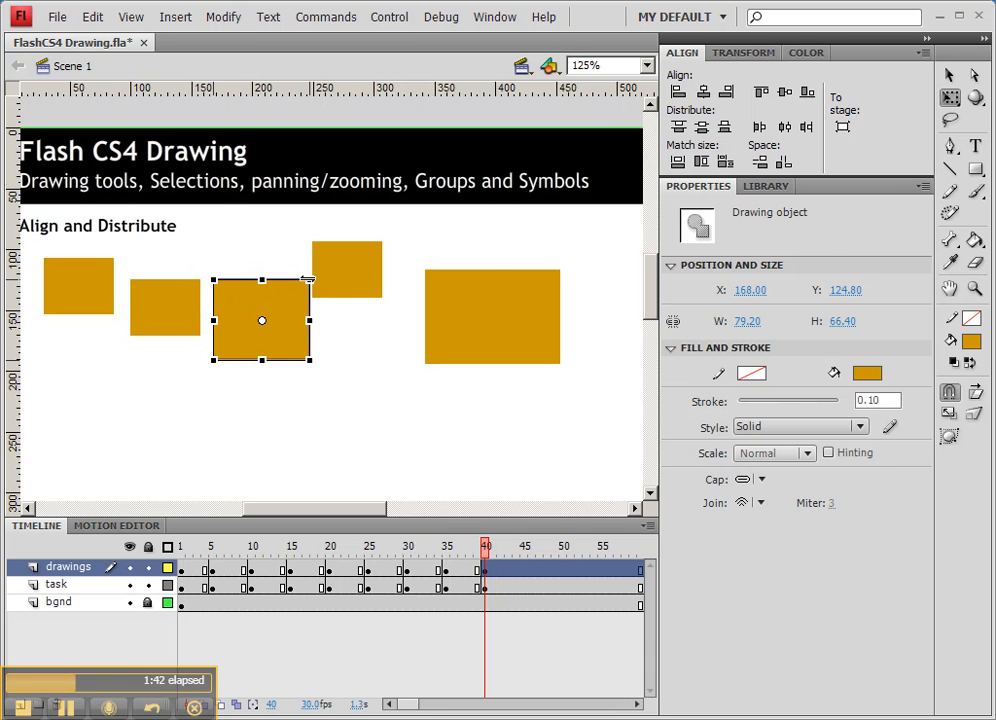
Step: Nudge the large rectangle up and to the right, and move the fourth rectangle to about X 263, Y 104
{"action": "left_click", "coordinate": [396, 360]}
{"action": "left_click_drag", "start_coordinate": [462, 333], "coordinate": [474, 322]}
{"action": "left_click_drag", "start_coordinate": [341, 292], "coordinate": [358, 299]}
{"action": "left_click_drag", "start_coordinate": [390, 407], "coordinate": [404, 382]}
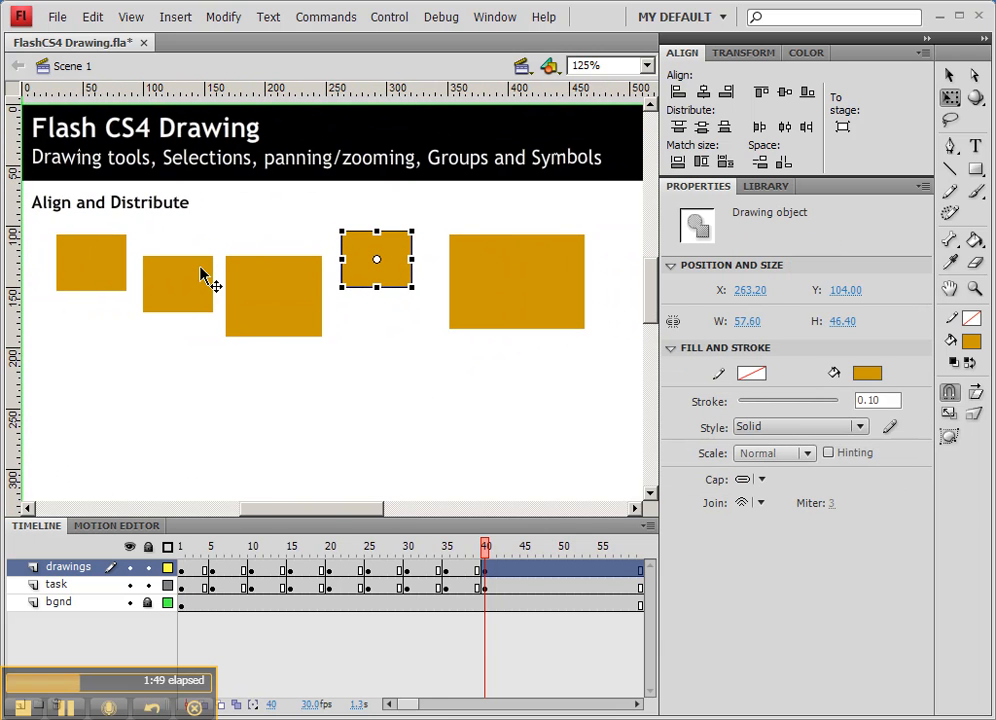
Step: Select all five rectangles and align their top edges
{"action": "left_click", "coordinate": [950, 77]}
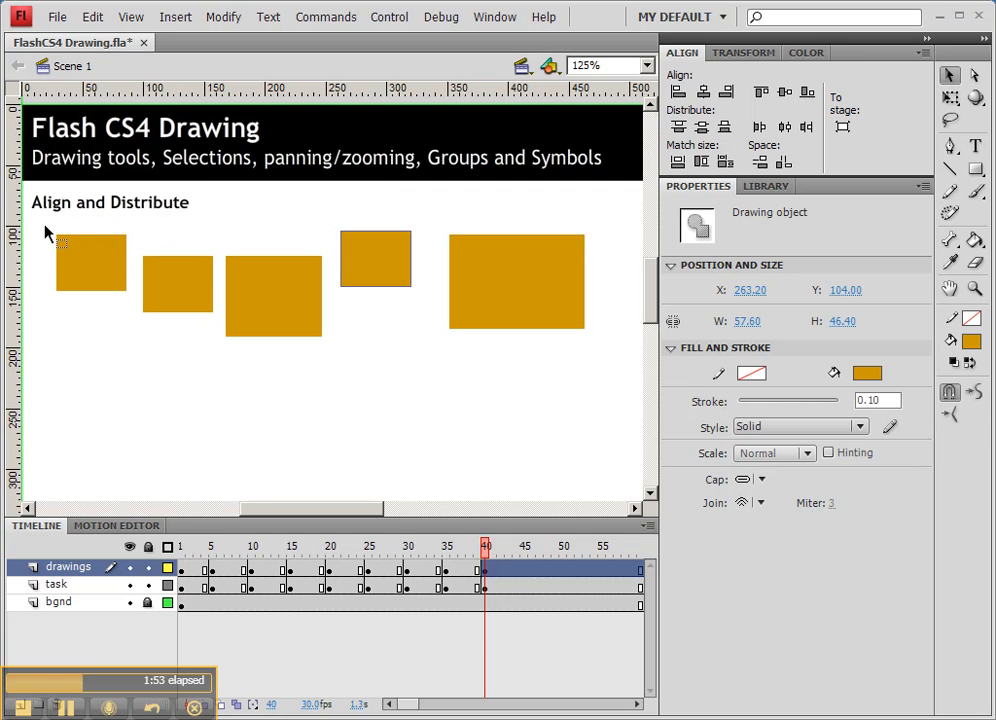
{"action": "left_click_drag", "start_coordinate": [44, 227], "coordinate": [622, 380]}
{"action": "left_click_drag", "start_coordinate": [618, 267], "coordinate": [104, 309]}
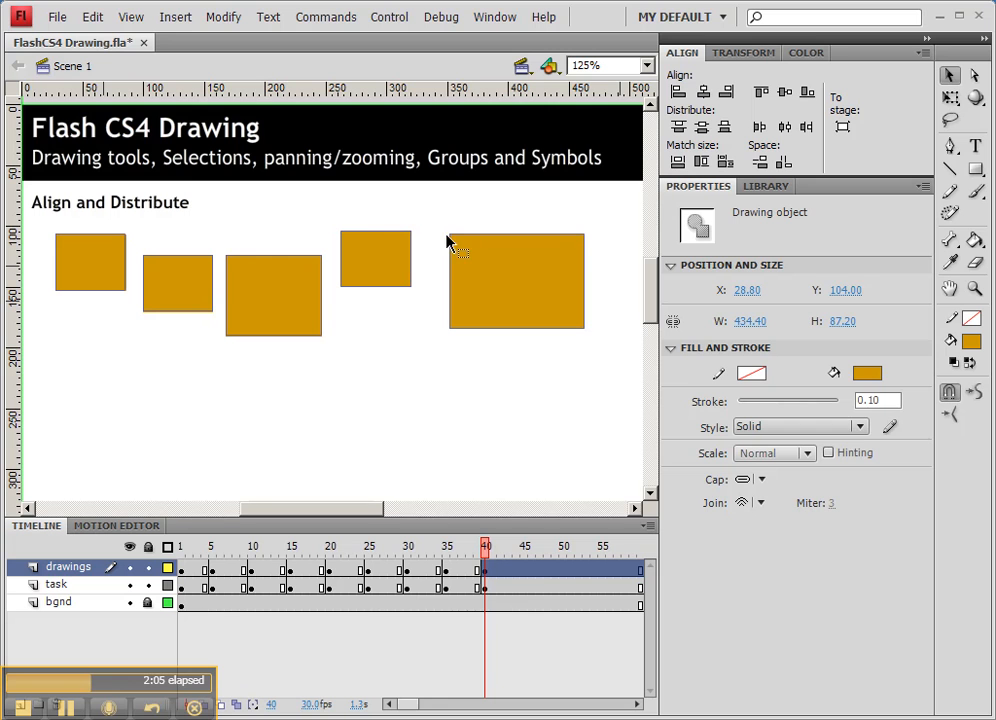
{"action": "left_click", "coordinate": [760, 92]}
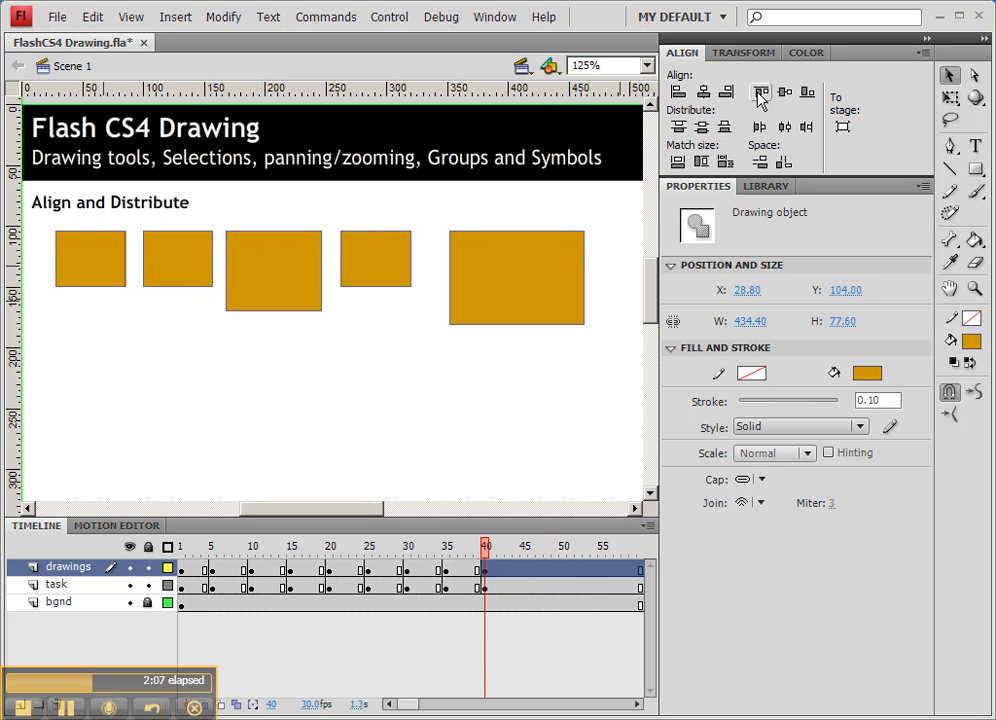
Step: Align the five selected rectangles by their bottom edges, and finally by their vertical centers
{"action": "left_click", "coordinate": [807, 93]}
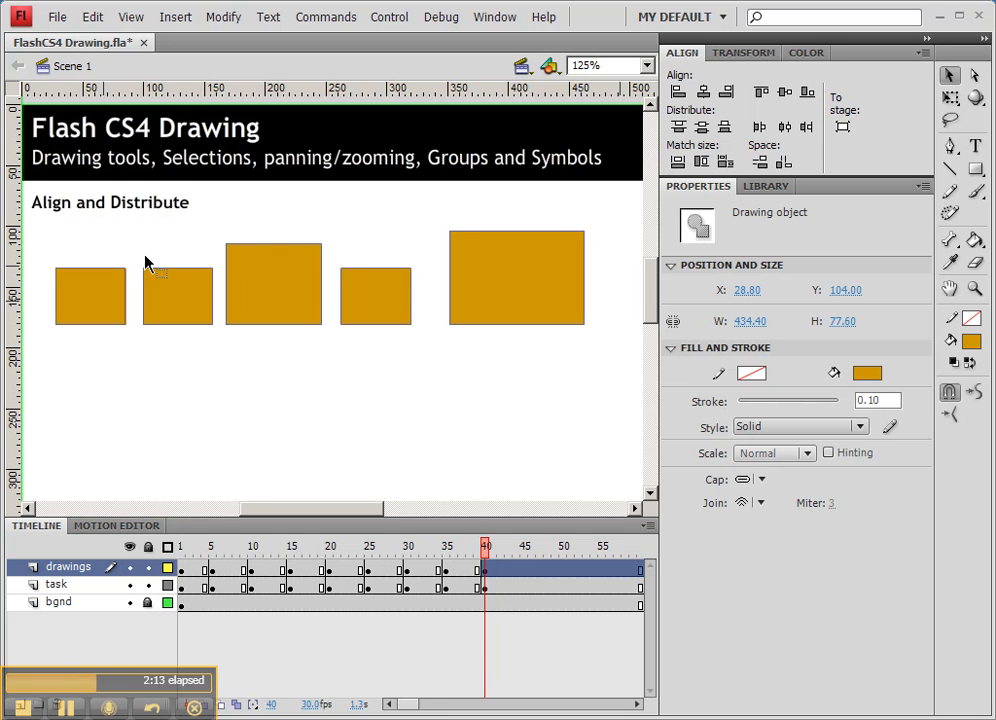
{"action": "left_click", "coordinate": [785, 93]}
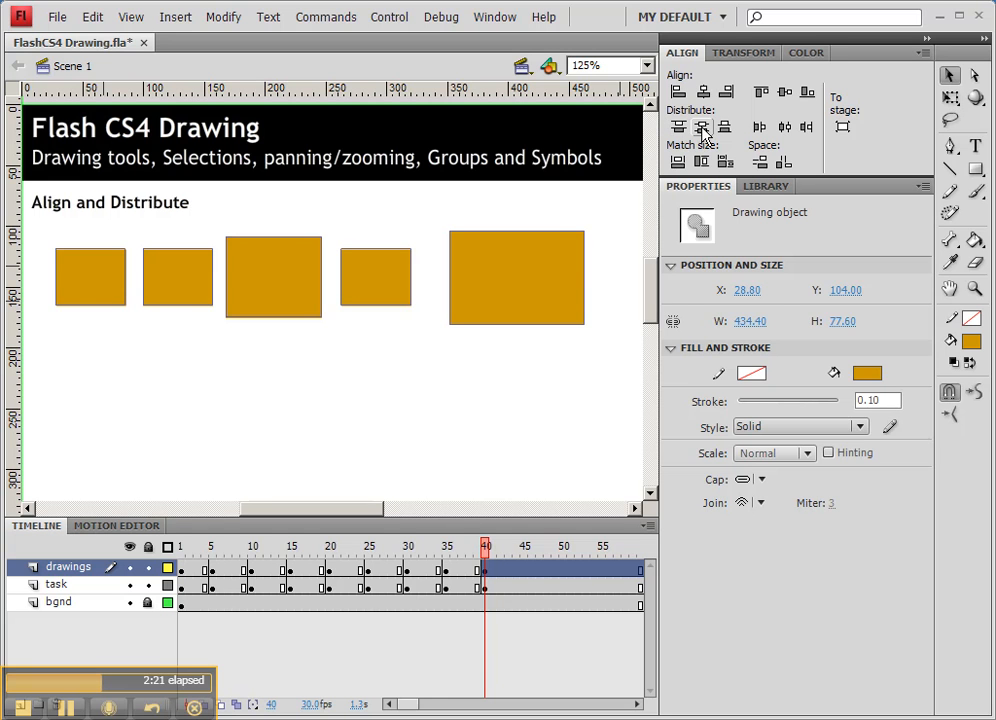
Step: Distribute the five rectangles by horizontal center, apply even horizontal spacing between them, and deselect them
{"action": "left_click", "coordinate": [787, 128]}
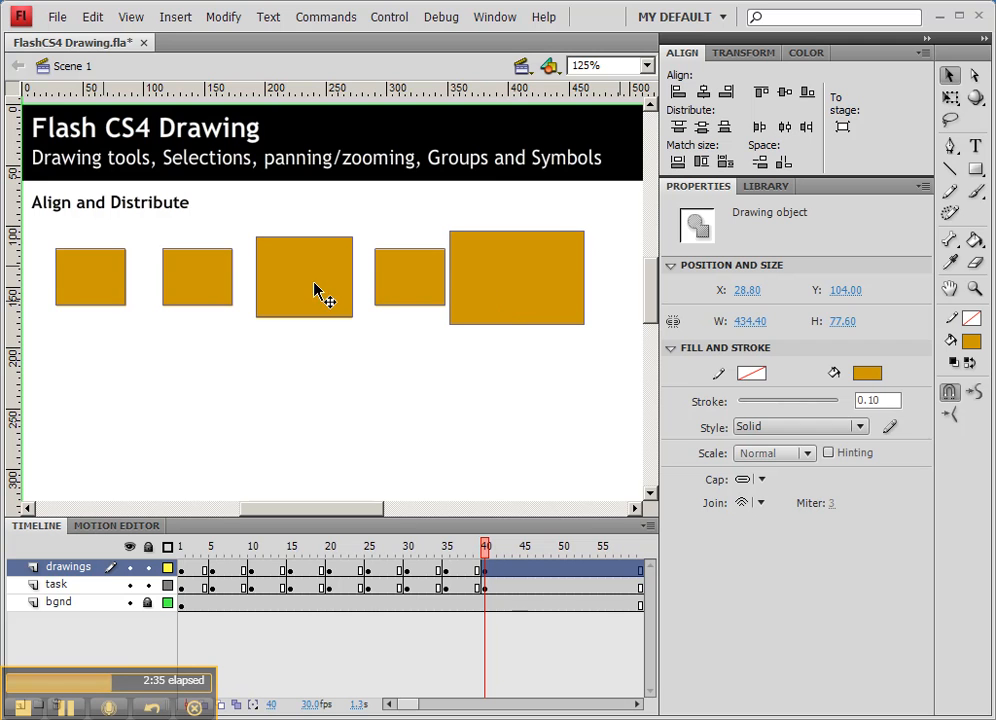
{"action": "left_click", "coordinate": [785, 164]}
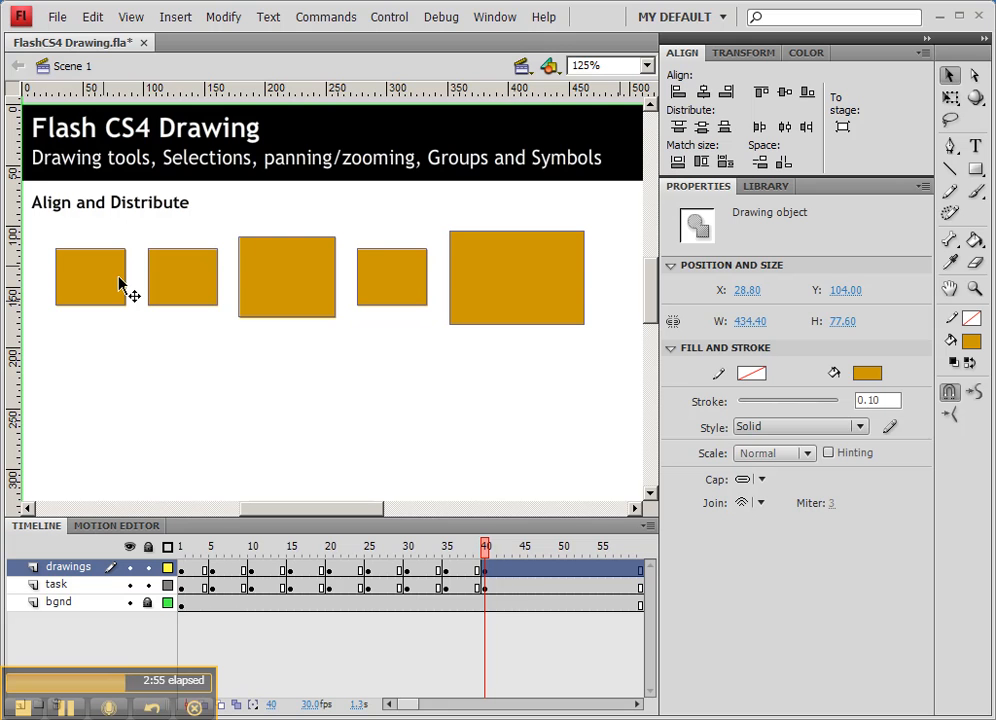
{"action": "left_click", "coordinate": [439, 283]}
{"action": "left_click", "coordinate": [289, 285]}
{"action": "left_click", "coordinate": [229, 282]}
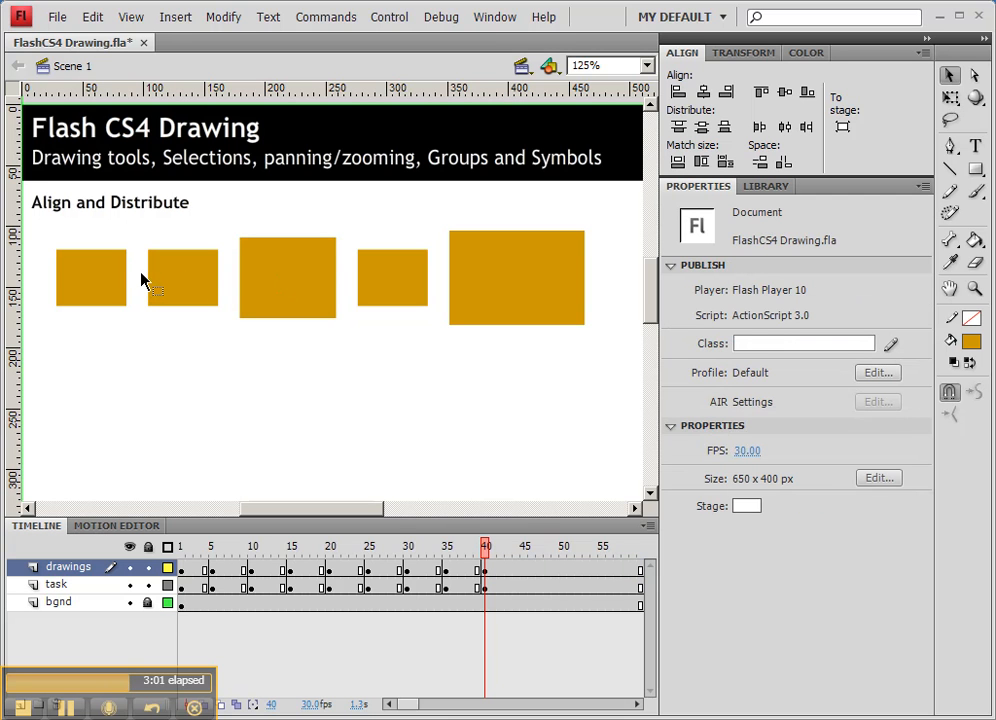
Step: Place two copies beneath the leftmost rectangle and arrange the three as an evenly spaced, left-aligned column
{"action": "left_click_drag", "start_coordinate": [190, 287], "coordinate": [140, 442]}
{"action": "left_click", "coordinate": [91, 327], "text": "shift"}
{"action": "left_click", "coordinate": [98, 282], "text": "shift"}
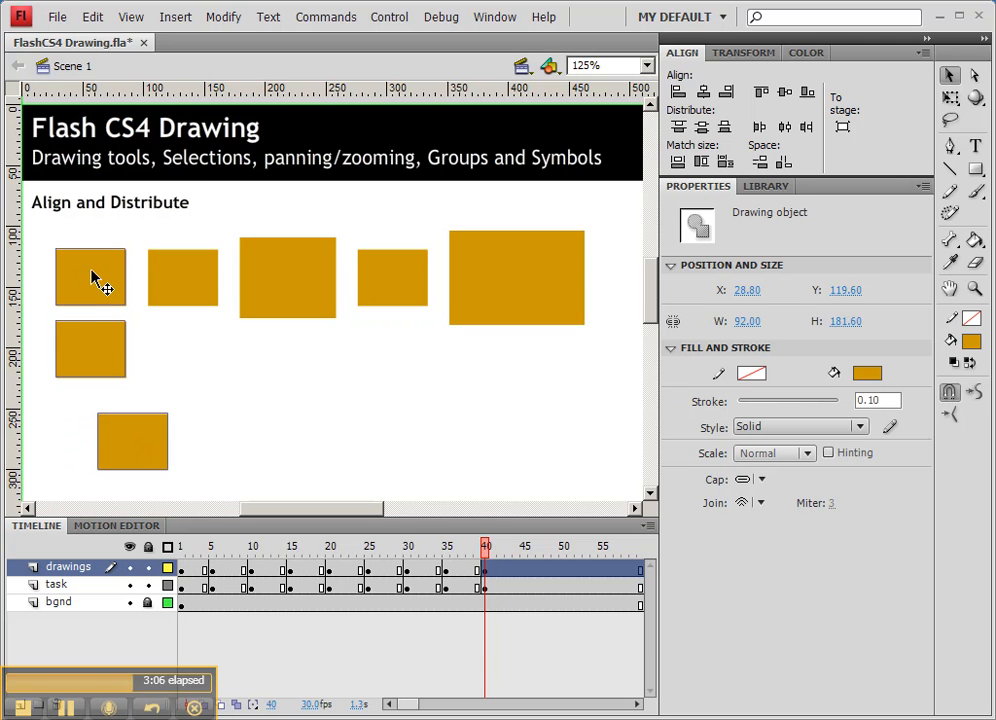
{"action": "left_click", "coordinate": [762, 163]}
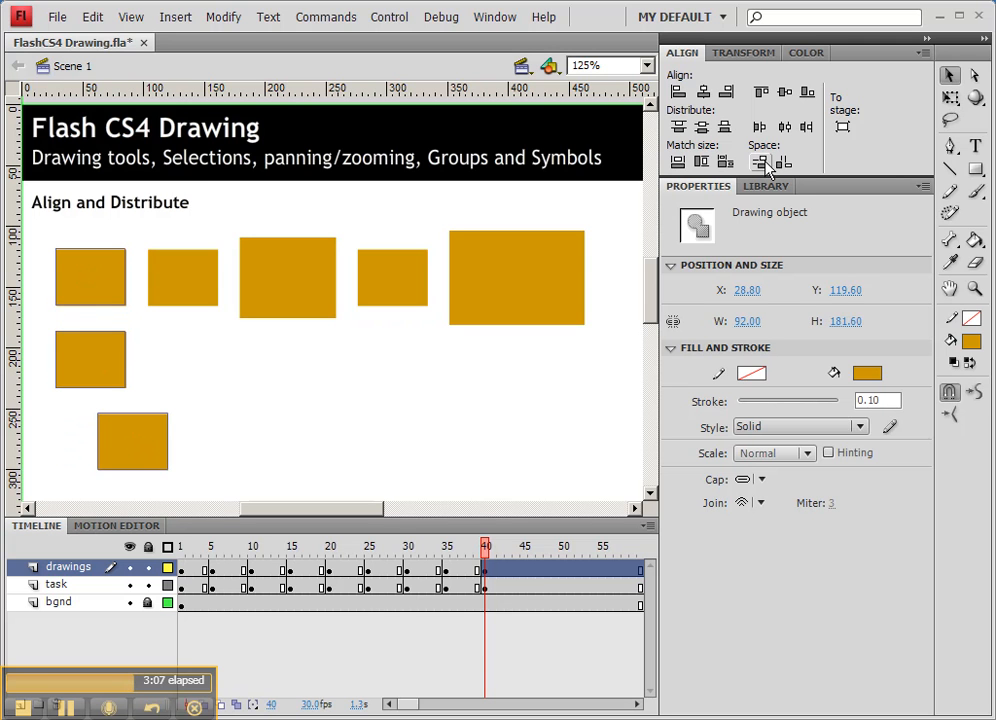
{"action": "left_click", "coordinate": [678, 91]}
{"action": "left_click", "coordinate": [250, 380]}
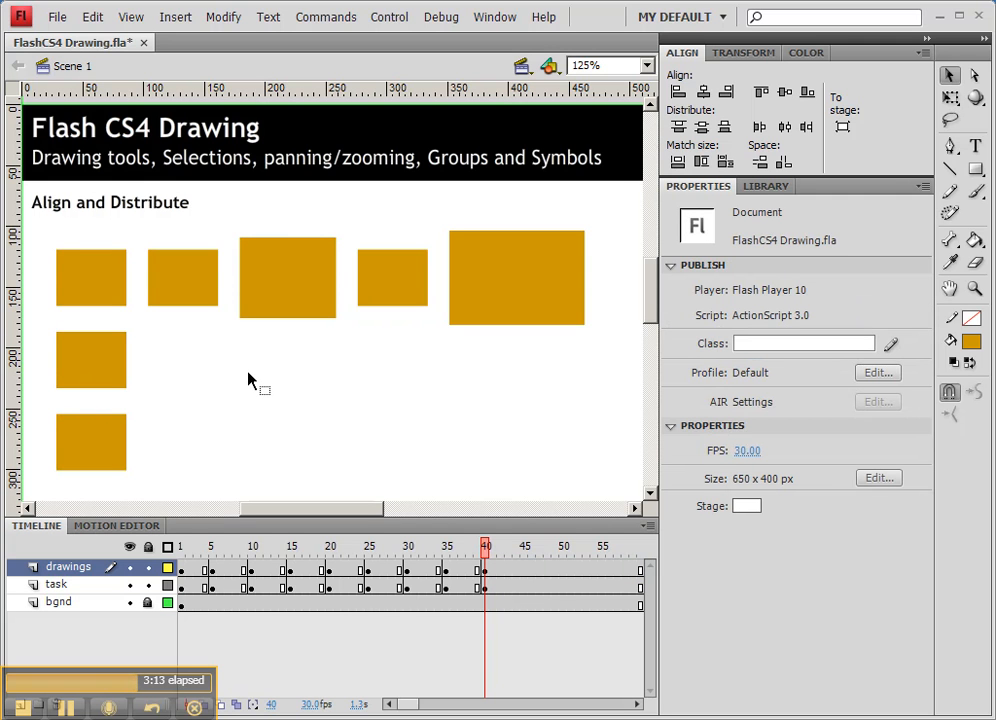
Step: Select the five rectangles of the top row and space them evenly horizontally relative to the stage
{"action": "left_click_drag", "start_coordinate": [36, 255], "coordinate": [589, 307]}
{"action": "mouse_move", "coordinate": [560, 378]}
{"action": "left_mouse_down"}
{"action": "mouse_move", "coordinate": [458, 409]}
{"action": "mouse_move", "coordinate": [362, 417]}
{"action": "left_mouse_up"}
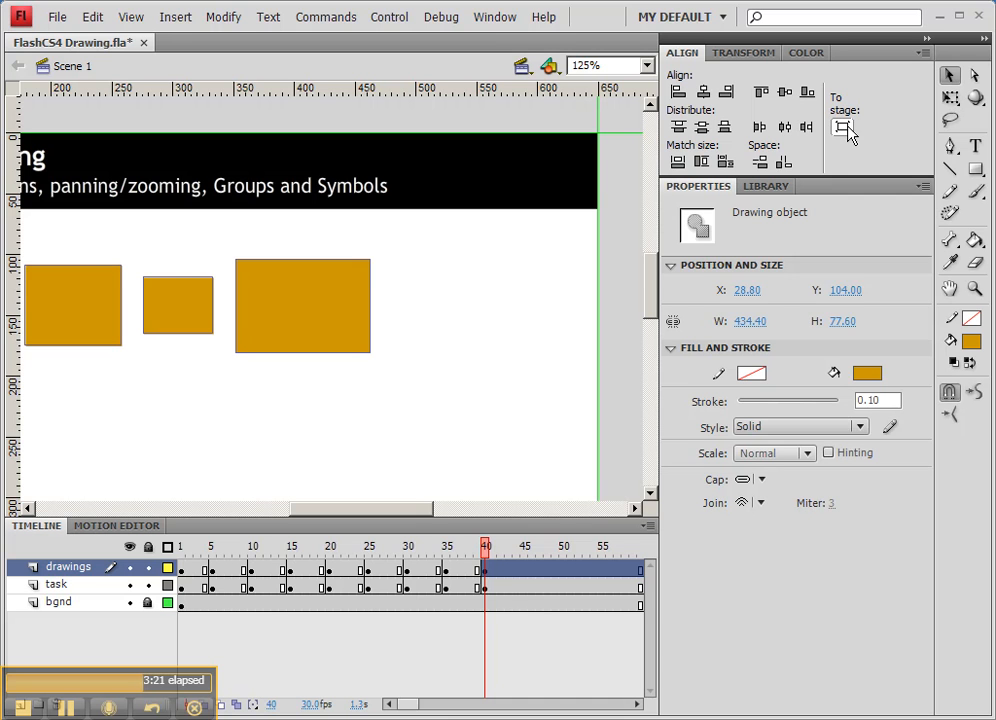
{"action": "left_click", "coordinate": [784, 165]}
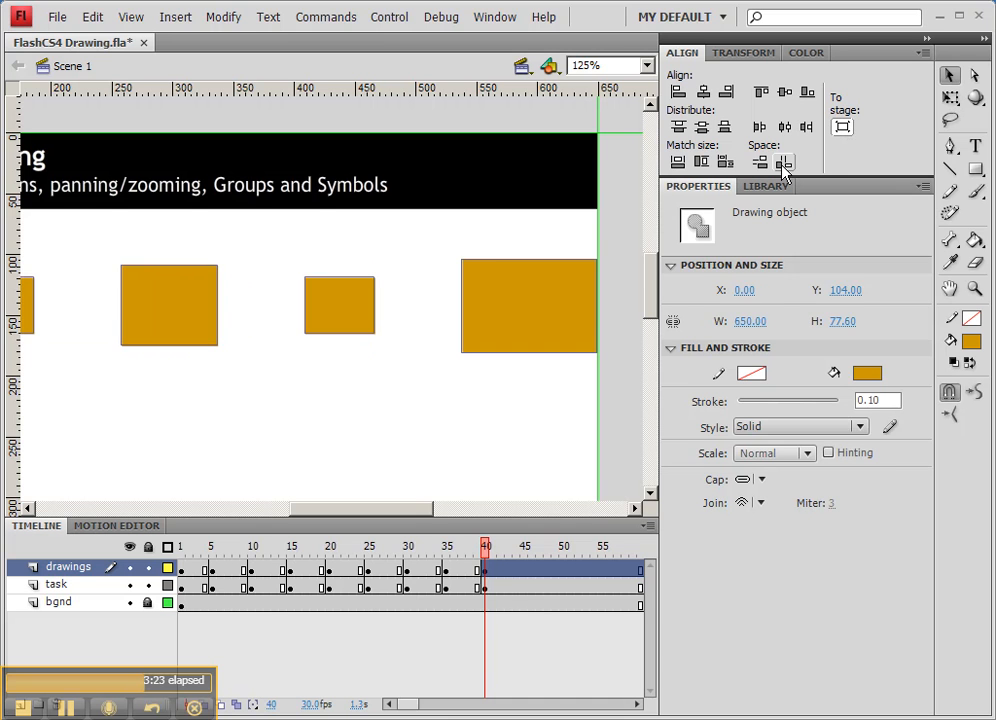
Step: Move the selected row of five rectangles right to X 32
{"action": "mouse_move", "coordinate": [347, 414]}
{"action": "left_mouse_down"}
{"action": "mouse_move", "coordinate": [579, 411]}
{"action": "mouse_move", "coordinate": [300, 411]}
{"action": "mouse_move", "coordinate": [373, 402]}
{"action": "mouse_move", "coordinate": [445, 431]}
{"action": "mouse_move", "coordinate": [569, 429]}
{"action": "mouse_move", "coordinate": [396, 413]}
{"action": "mouse_move", "coordinate": [283, 346]}
{"action": "mouse_move", "coordinate": [311, 378]}
{"action": "mouse_move", "coordinate": [620, 382]}
{"action": "left_mouse_up"}
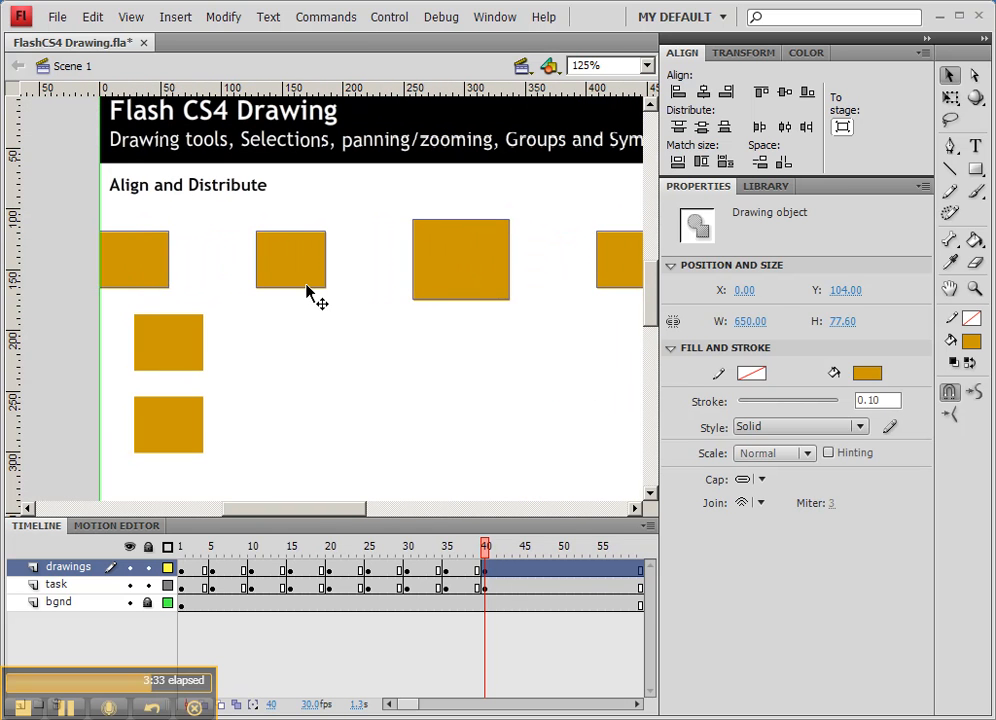
{"action": "left_click_drag", "start_coordinate": [587, 281], "coordinate": [379, 278]}
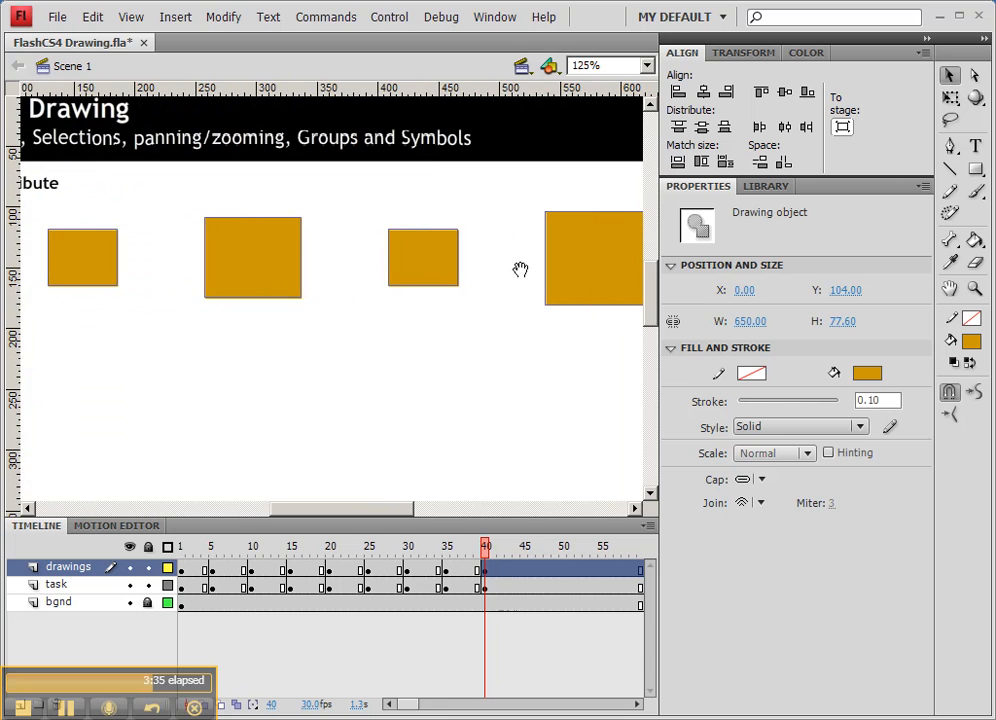
{"action": "left_click_drag", "start_coordinate": [342, 365], "coordinate": [591, 387]}
{"action": "left_click_drag", "start_coordinate": [203, 289], "coordinate": [240, 289]}
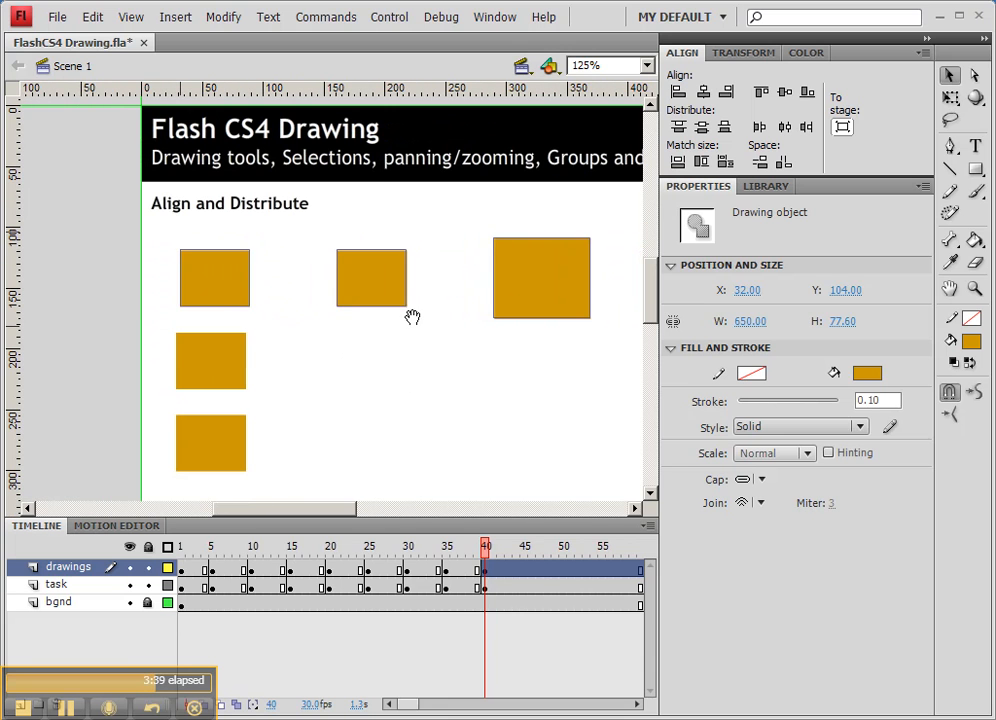
Step: Deselect the row and move its two rightmost rectangles left so they sit inside the stage's right edge
{"action": "left_click", "coordinate": [547, 390]}
{"action": "left_click_drag", "start_coordinate": [547, 390], "coordinate": [216, 359]}
{"action": "left_click_drag", "start_coordinate": [531, 266], "coordinate": [456, 267]}
{"action": "left_click_drag", "start_coordinate": [372, 258], "coordinate": [349, 257]}
{"action": "left_click", "coordinate": [384, 325]}
{"action": "left_click_drag", "start_coordinate": [556, 263], "coordinate": [506, 265]}
Step: Draw a vertical line on the stage's right edge, about 88 px long, and another on its left edge, about 101 px long
{"action": "left_click", "coordinate": [951, 170]}
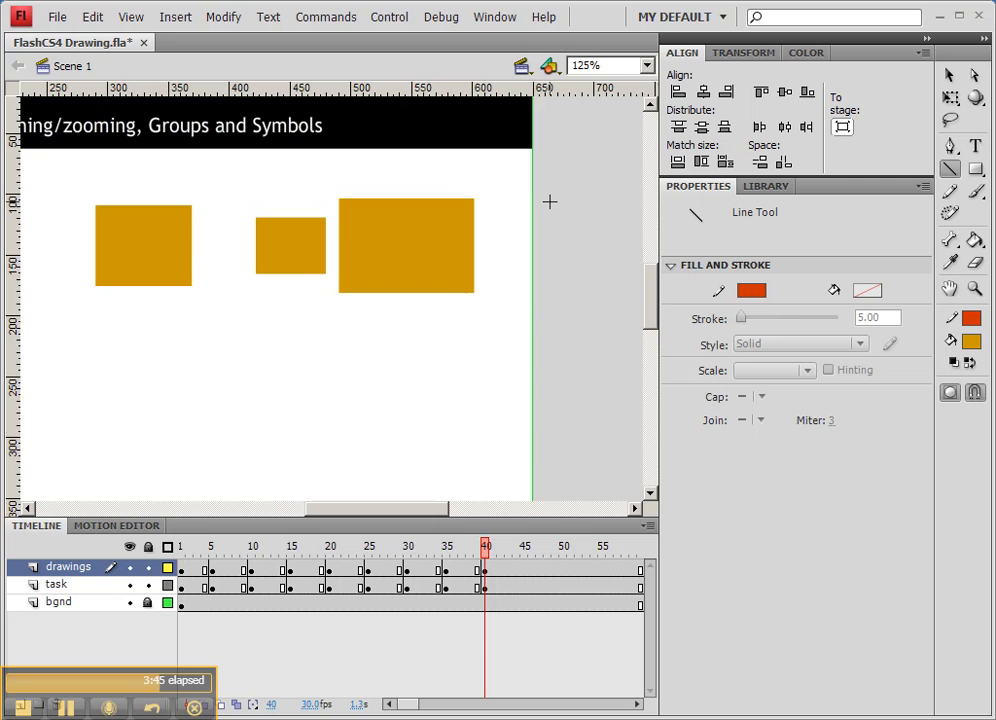
{"action": "left_click_drag", "start_coordinate": [533, 188], "coordinate": [533, 296]}
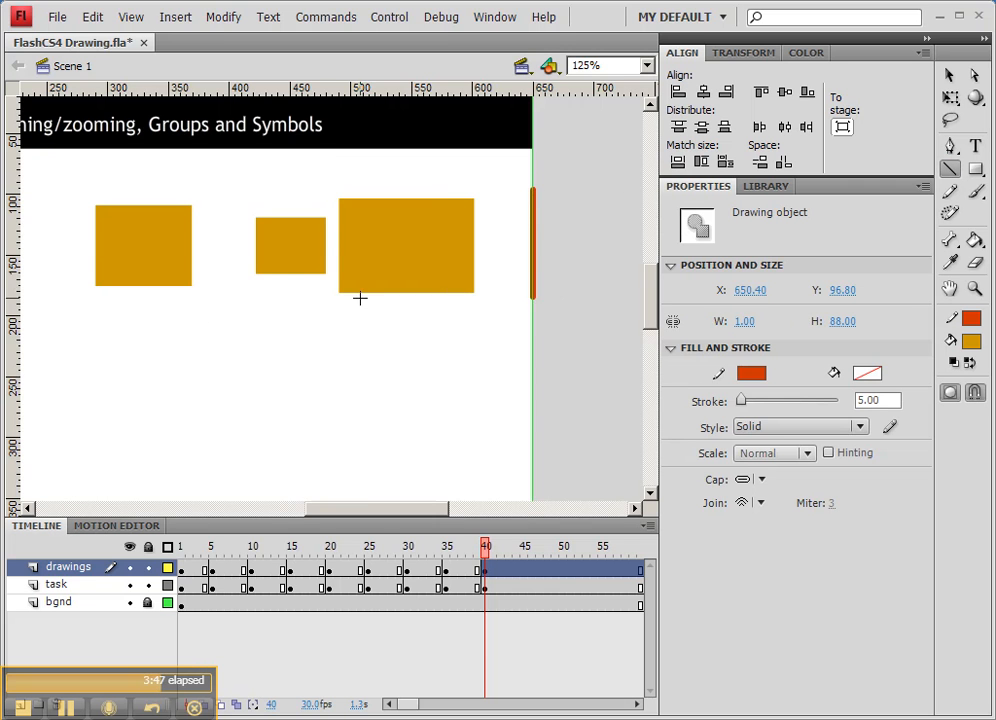
{"action": "scroll", "coordinate": [333, 316], "scroll_direction": "left", "scroll_amount": 10}
{"action": "left_click_drag", "start_coordinate": [258, 191], "coordinate": [257, 317]}
Step: Select the five top-row rectangles together with both edge lines and space them evenly horizontally relative to the stage
{"action": "mouse_move", "coordinate": [518, 345]}
{"action": "left_mouse_down"}
{"action": "mouse_move", "coordinate": [267, 307]}
{"action": "mouse_move", "coordinate": [129, 325]}
{"action": "left_mouse_up"}
{"action": "left_click", "coordinate": [949, 76]}
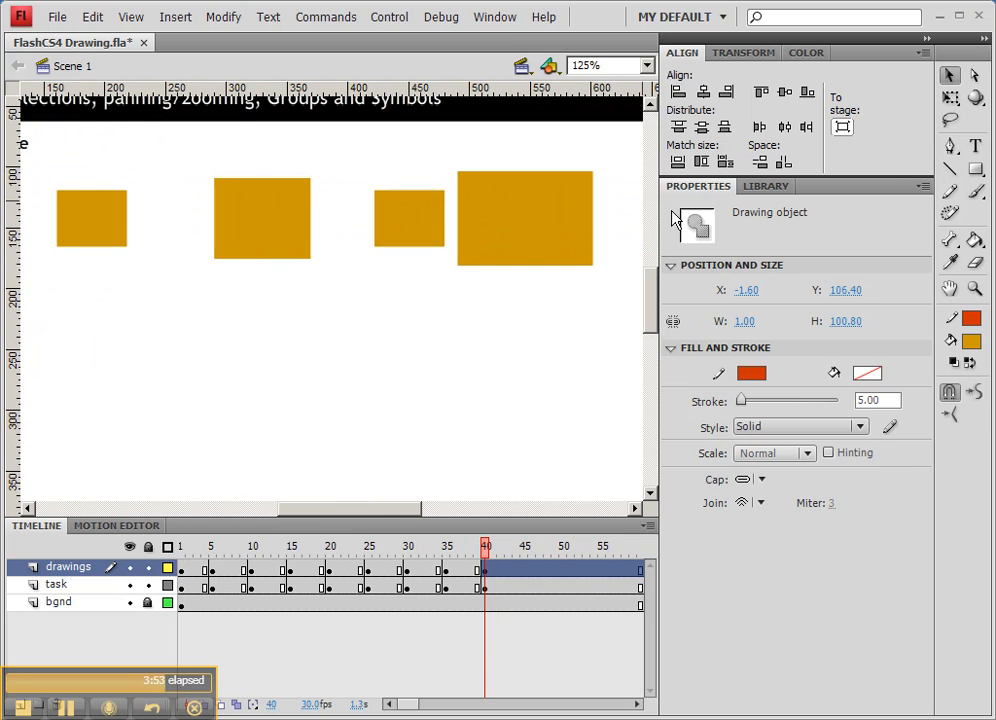
{"action": "left_click_drag", "start_coordinate": [569, 260], "coordinate": [361, 264]}
{"action": "left_click_drag", "start_coordinate": [500, 234], "coordinate": [12, 262]}
{"action": "left_click_drag", "start_coordinate": [173, 320], "coordinate": [543, 364]}
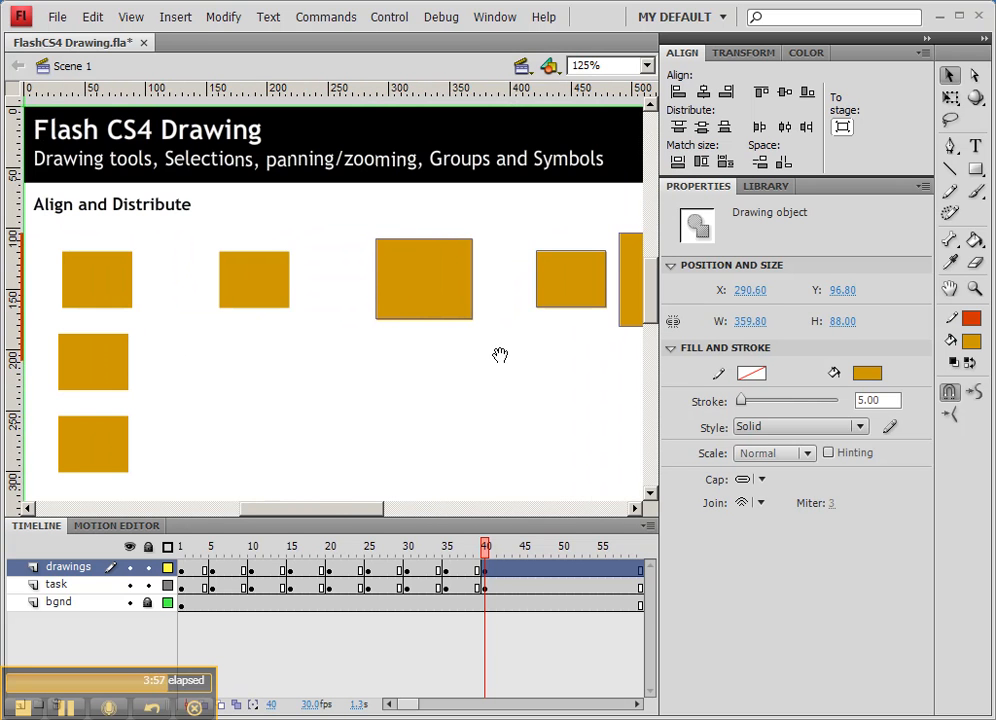
{"action": "left_click", "coordinate": [281, 289], "text": "shift"}
{"action": "left_click", "coordinate": [100, 280], "text": "shift"}
{"action": "left_click_drag", "start_coordinate": [184, 302], "coordinate": [274, 302]}
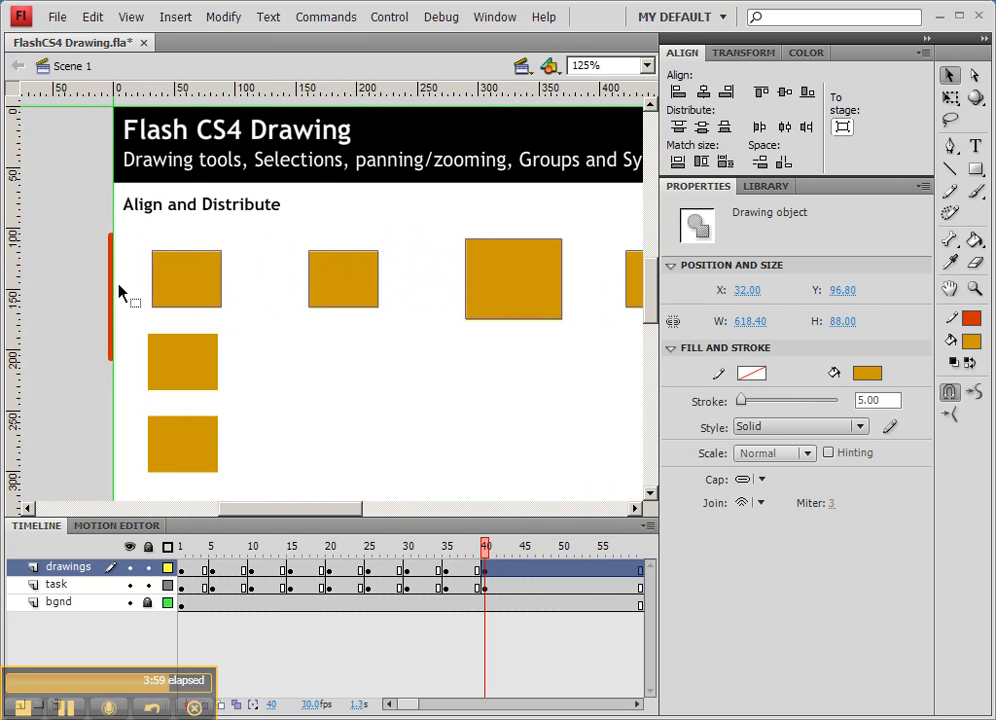
{"action": "left_click", "coordinate": [113, 290], "text": "shift"}
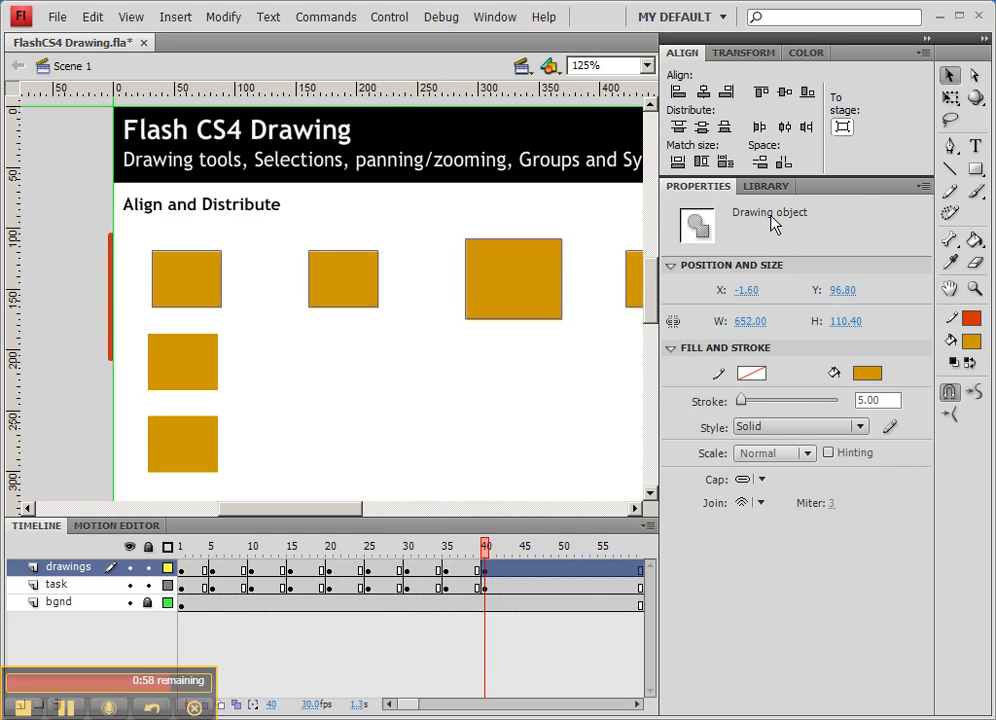
{"action": "left_click", "coordinate": [786, 162]}
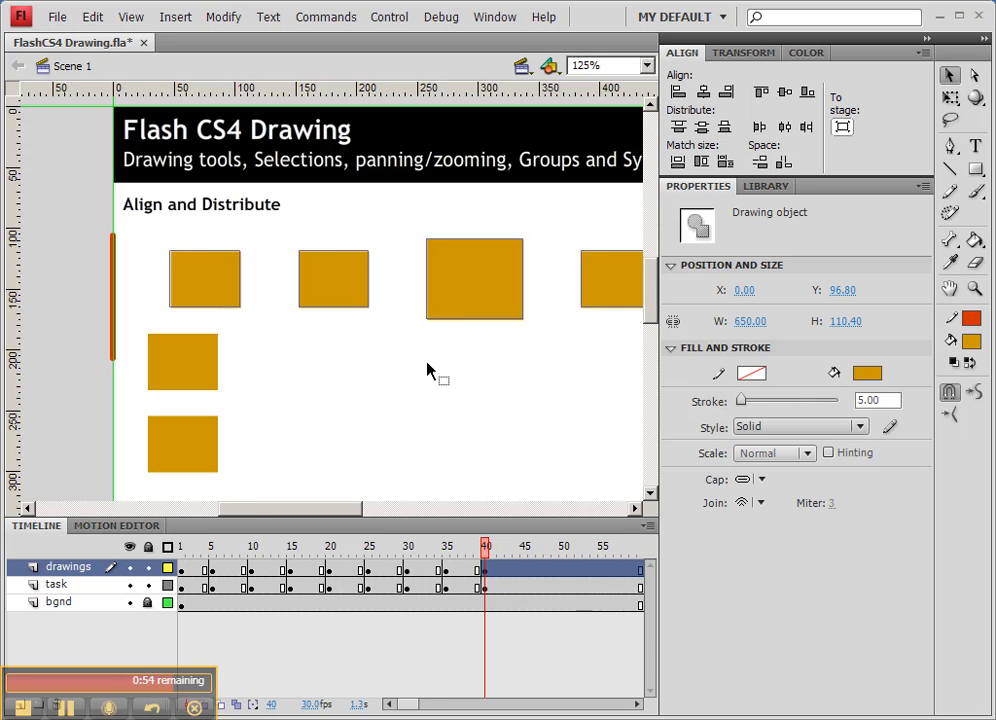
Step: Delete the two vertical lines at the stage's left and right edges
{"action": "left_click_drag", "start_coordinate": [506, 388], "coordinate": [529, 366]}
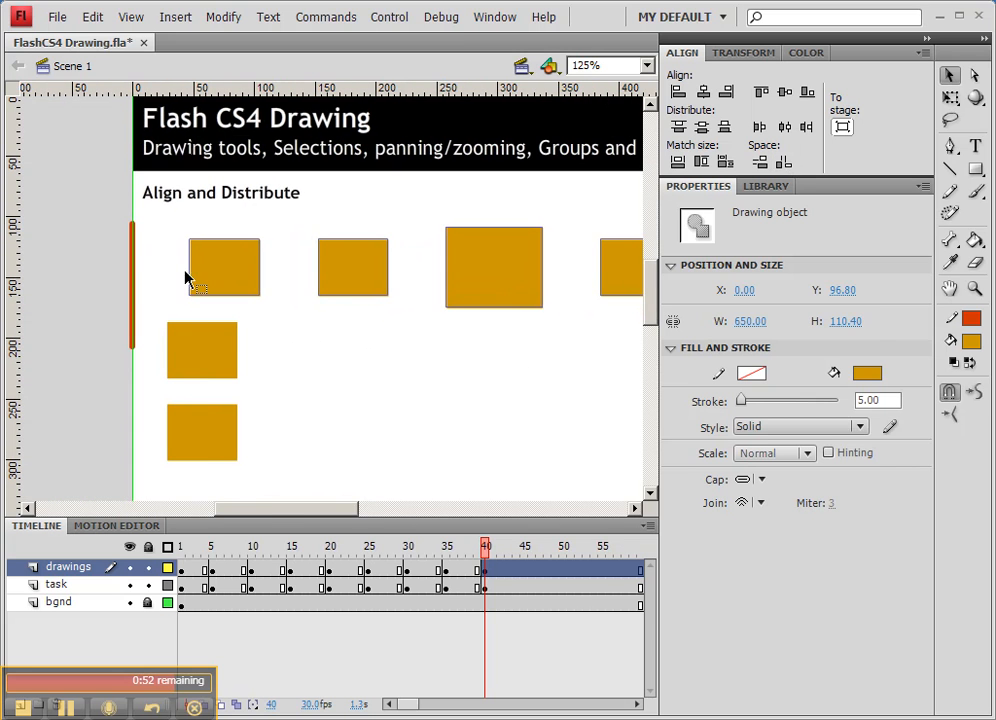
{"action": "left_click", "coordinate": [141, 255]}
{"action": "left_click", "coordinate": [133, 249]}
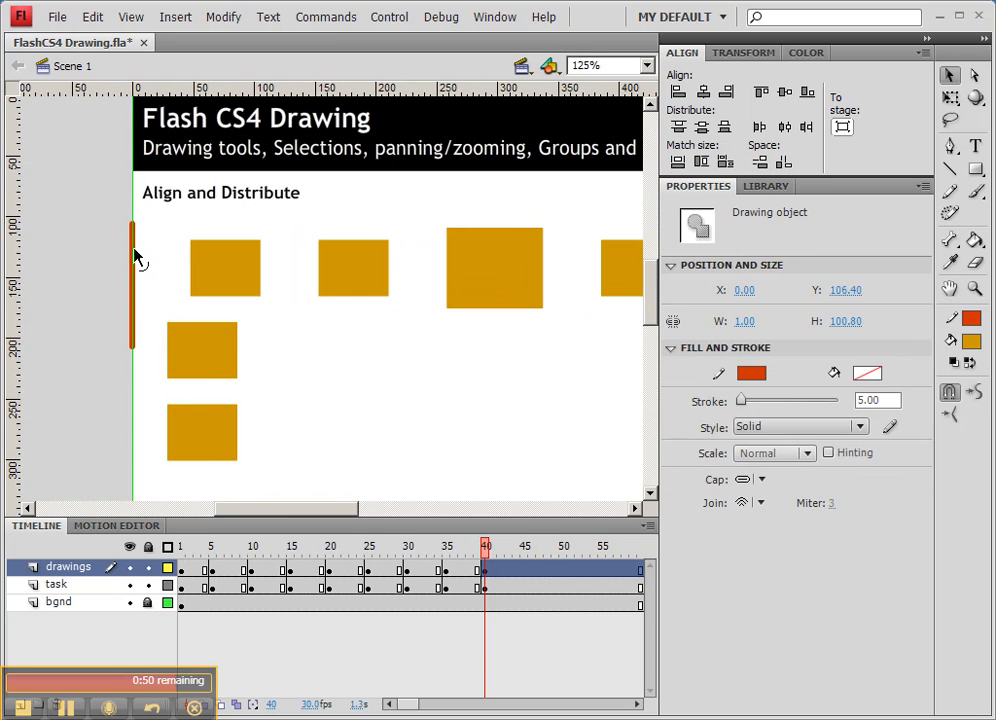
{"action": "key", "text": "Delete"}
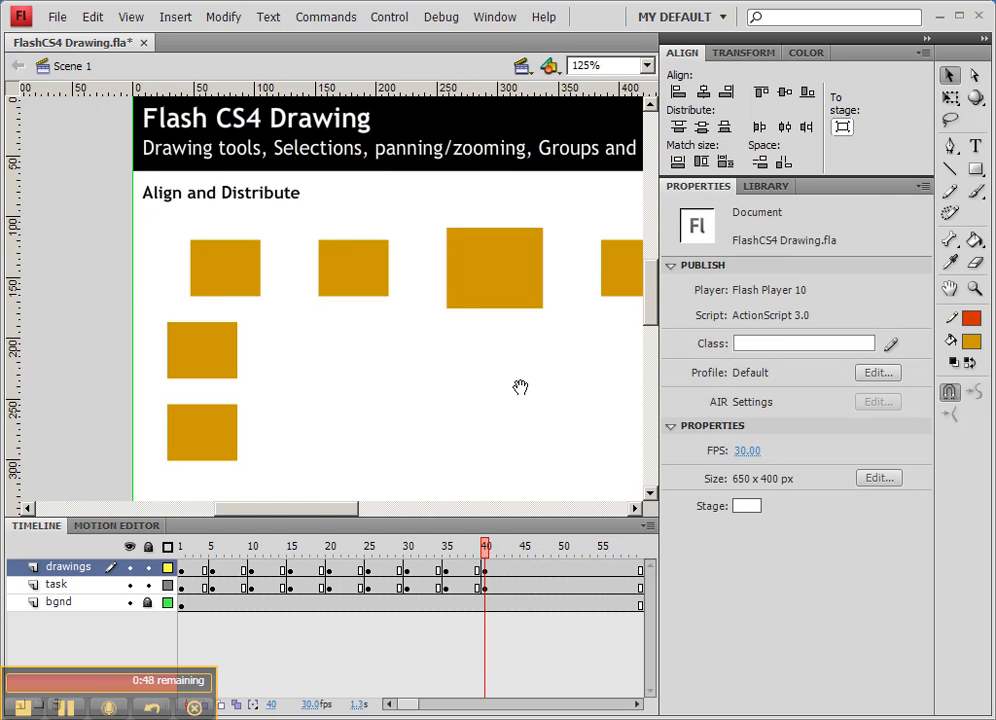
{"action": "left_click_drag", "start_coordinate": [550, 392], "coordinate": [170, 368]}
{"action": "left_click", "coordinate": [542, 244]}
{"action": "key", "text": "Delete"}
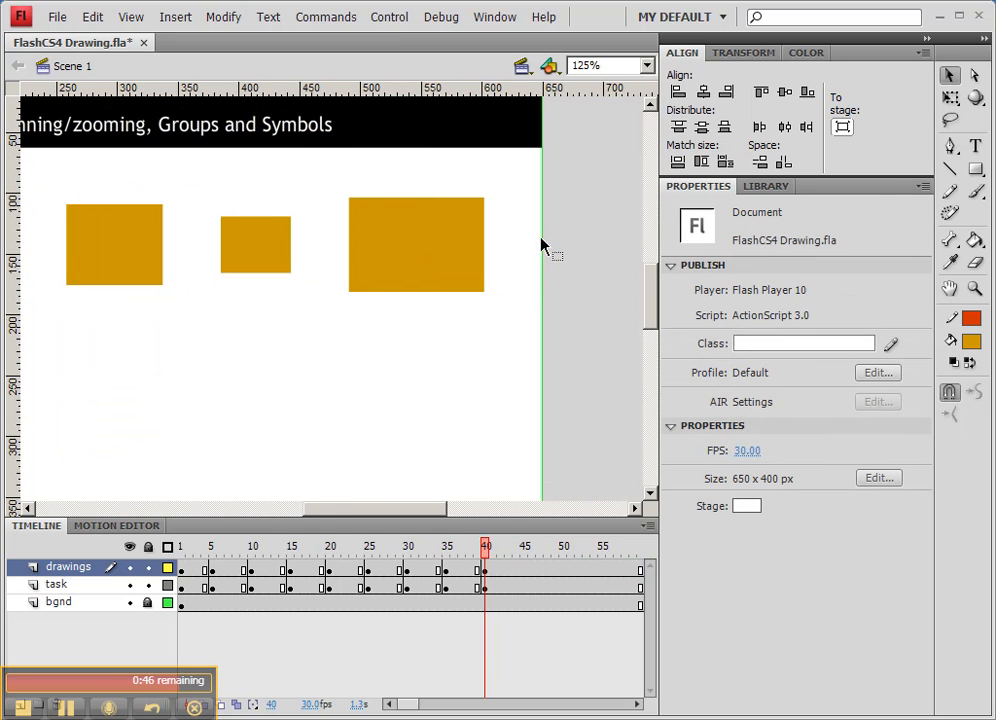
Step: Move the two rectangles beneath the row into the lower stage area and enlarge one with Free Transform to about 102 px high
{"action": "left_click_drag", "start_coordinate": [287, 378], "coordinate": [479, 371]}
{"action": "key", "text": "ctrl+minus"}
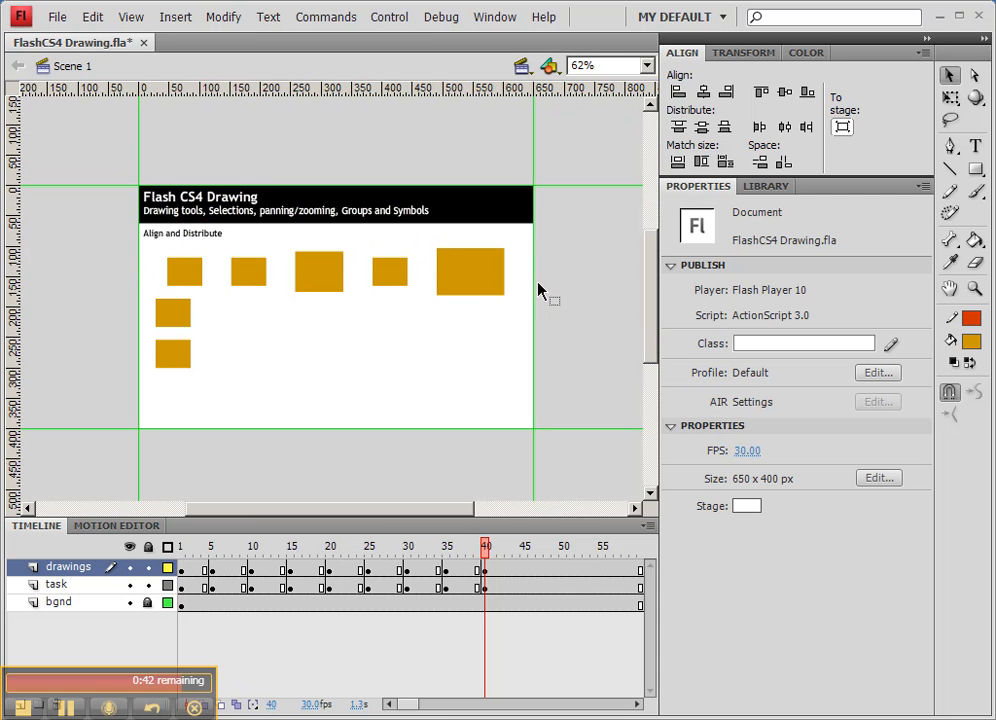
{"action": "mouse_move", "coordinate": [175, 325]}
{"action": "left_mouse_down"}
{"action": "mouse_move", "coordinate": [217, 333]}
{"action": "mouse_move", "coordinate": [225, 376]}
{"action": "mouse_move", "coordinate": [281, 394]}
{"action": "mouse_move", "coordinate": [305, 342]}
{"action": "mouse_move", "coordinate": [329, 327]}
{"action": "left_mouse_up"}
{"action": "key", "text": "q"}
{"action": "left_click", "coordinate": [206, 378]}
{"action": "left_click", "coordinate": [402, 362]}
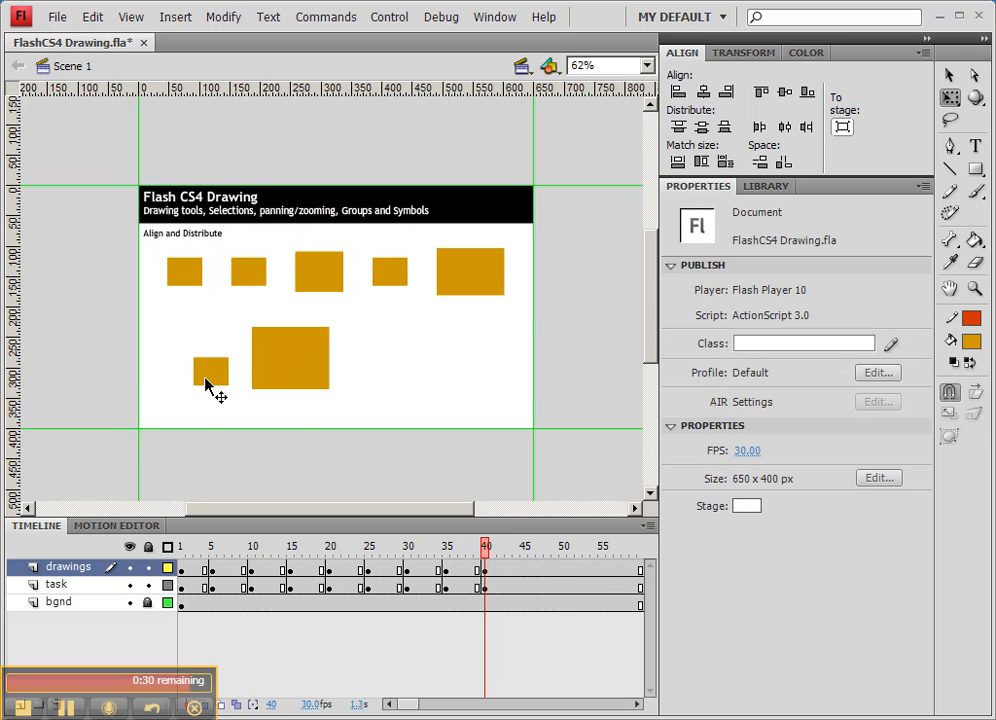
Step: Copy the small lower rectangle to the other side of the enlarged one and select all three lower rectangles
{"action": "left_click_drag", "start_coordinate": [207, 382], "coordinate": [404, 385], "text": "alt"}
{"action": "left_click", "coordinate": [300, 372], "text": "shift"}
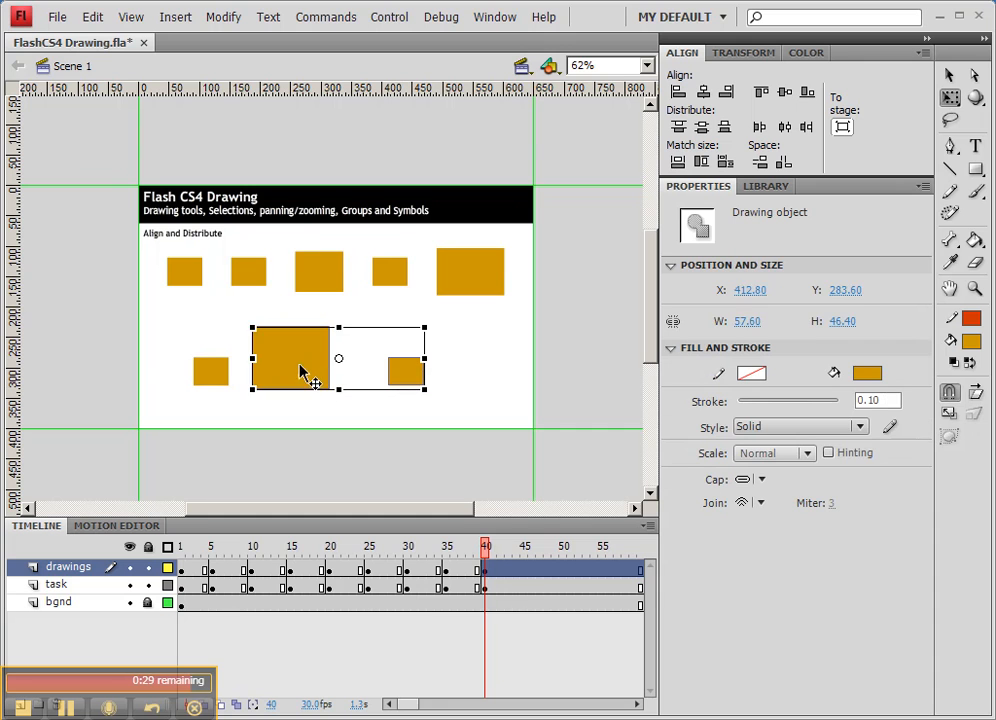
{"action": "left_click", "coordinate": [205, 381], "text": "shift"}
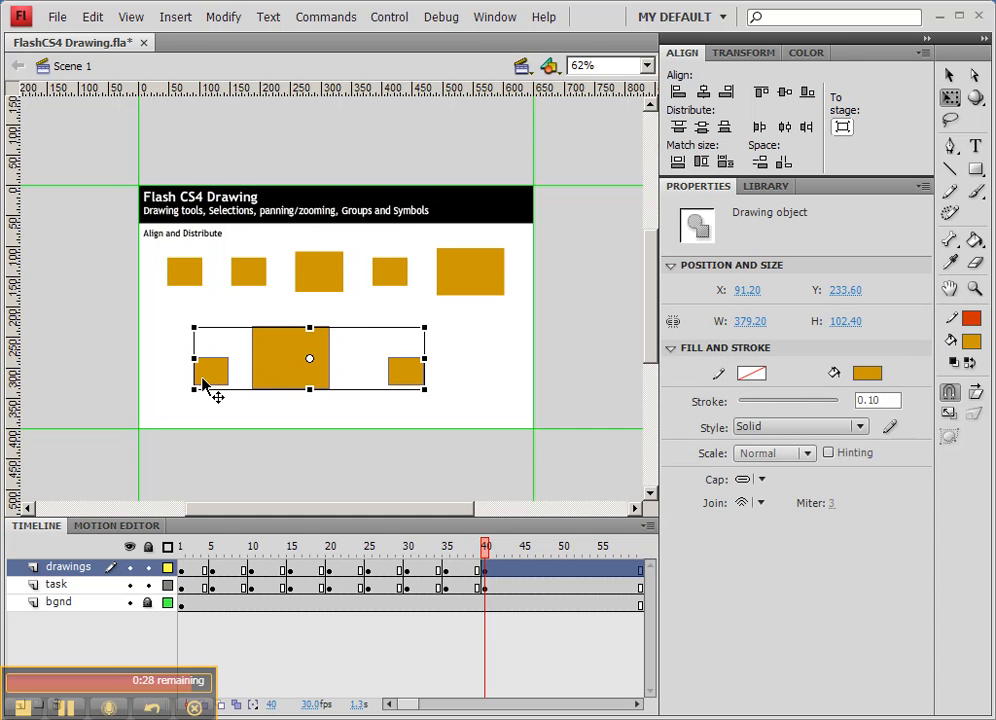
Step: Try matching the three lower rectangles to the stage's width, its height, and both dimensions, undoing each attempt
{"action": "left_click", "coordinate": [679, 166]}
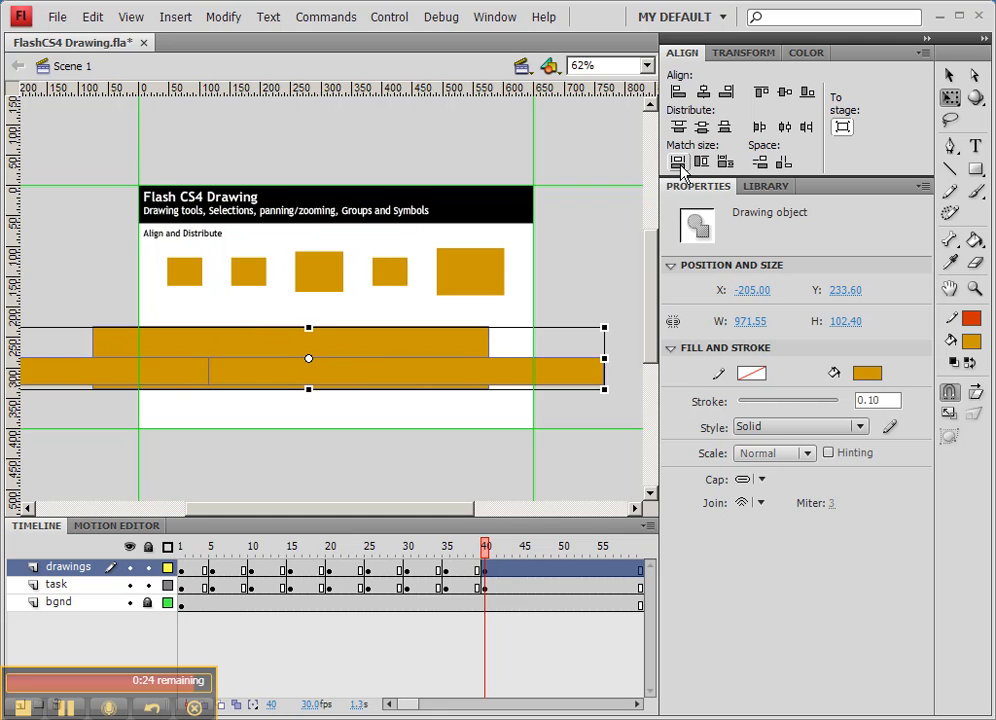
{"action": "key", "text": "ctrl+z"}
{"action": "left_click", "coordinate": [702, 163]}
{"action": "key", "text": "ctrl+z"}
{"action": "left_click", "coordinate": [726, 163]}
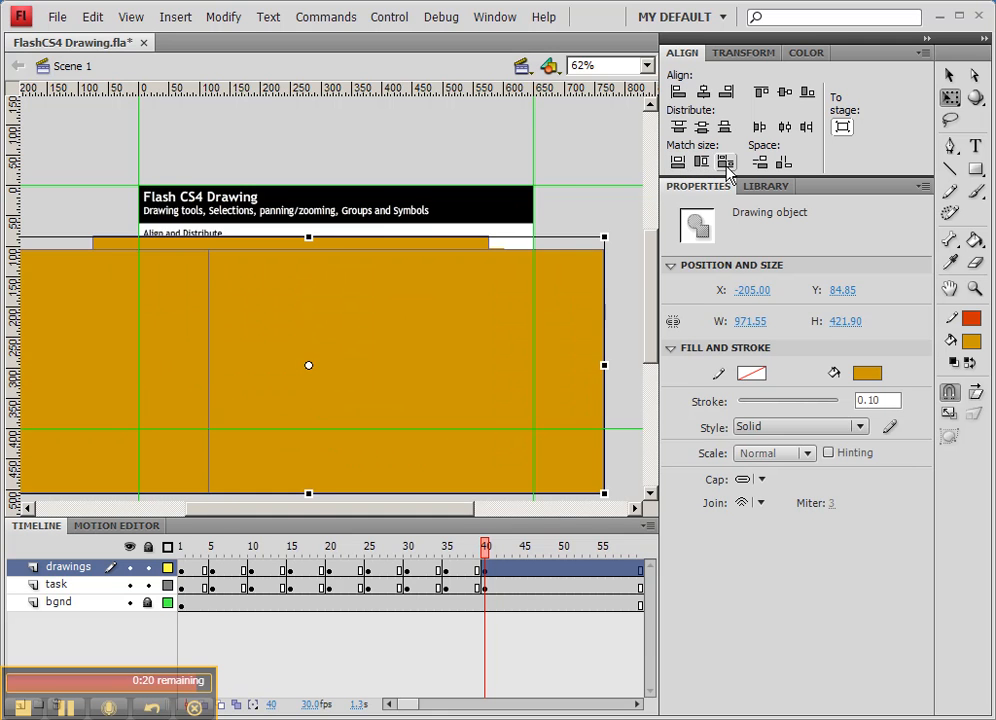
{"action": "key", "text": "ctrl+z"}
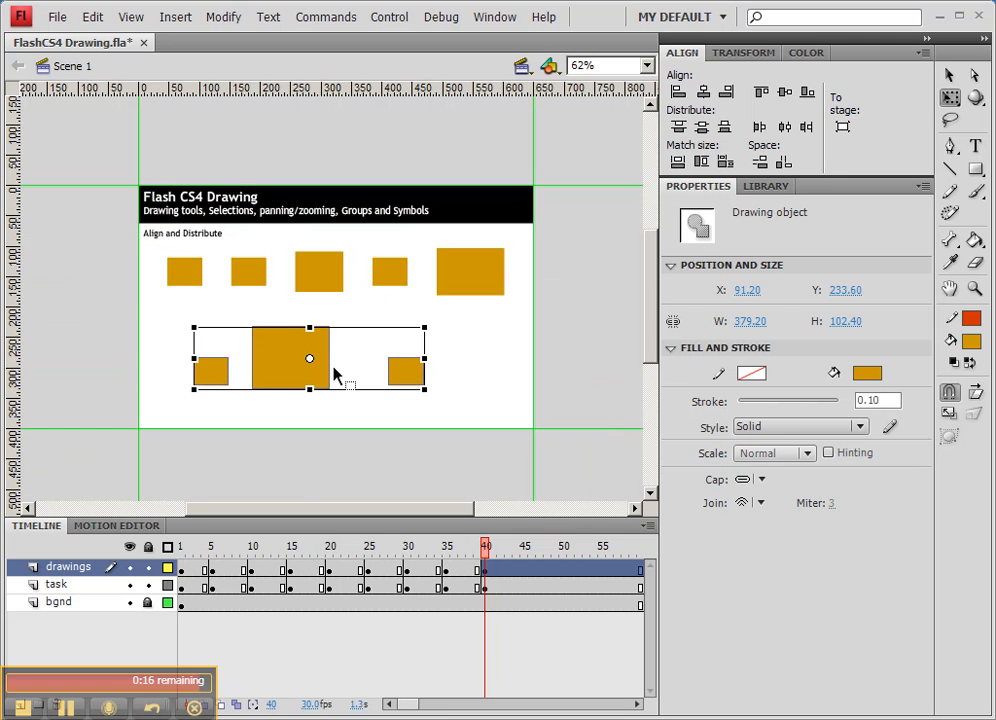
Step: With stage-relative sizing off, try matching the three rectangles' width and height separately, and undo both changes
{"action": "left_click", "coordinate": [680, 164]}
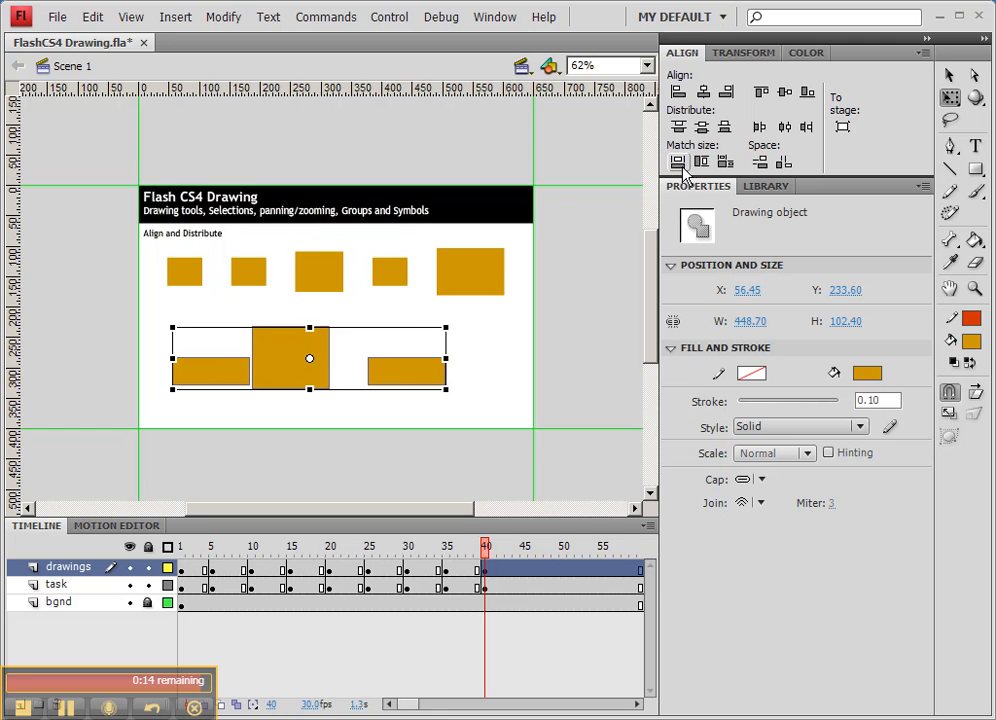
{"action": "left_click", "coordinate": [701, 164]}
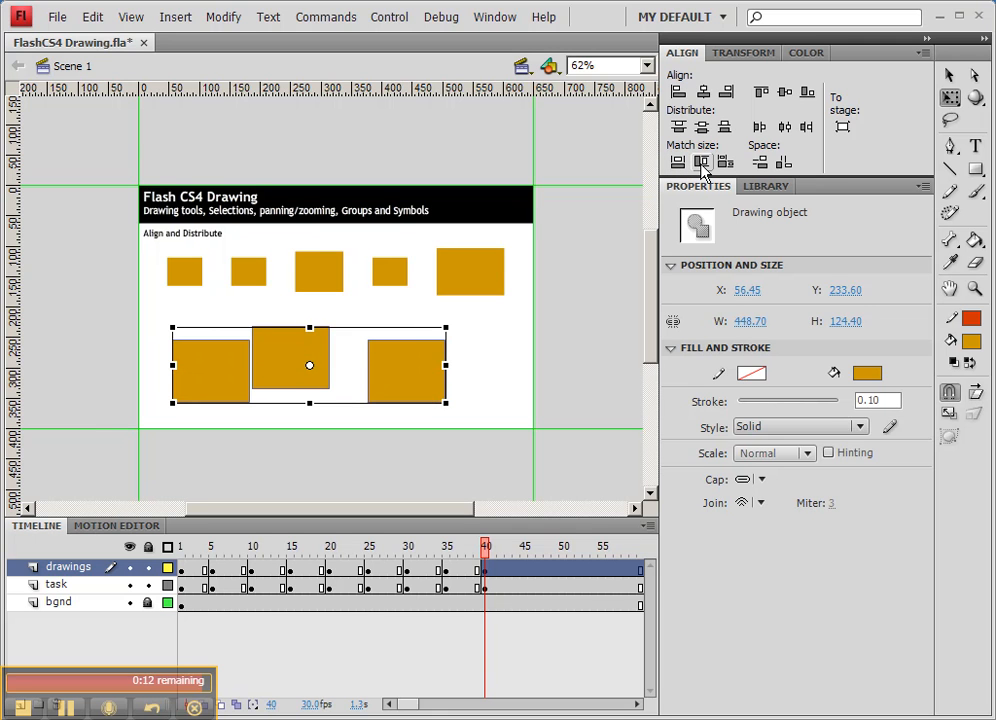
{"action": "key", "text": "ctrl+z"}
{"action": "key", "text": "ctrl+z"}
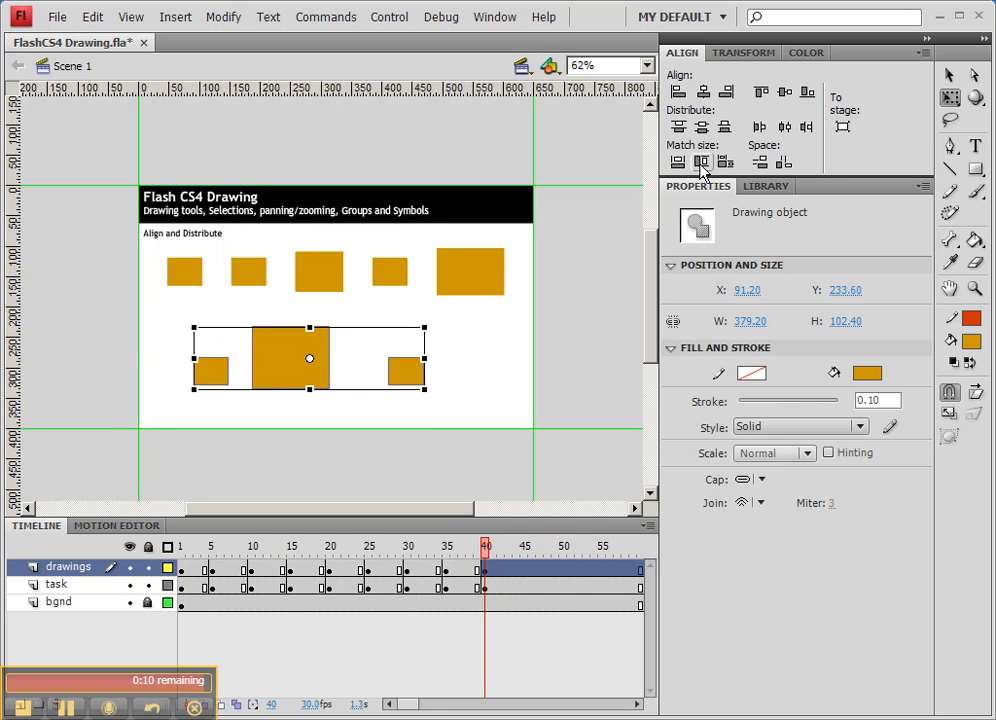
Step: Match both width and height of the three lower rectangles, and move the middle and rightmost ones to widen the gaps
{"action": "left_click", "coordinate": [725, 162]}
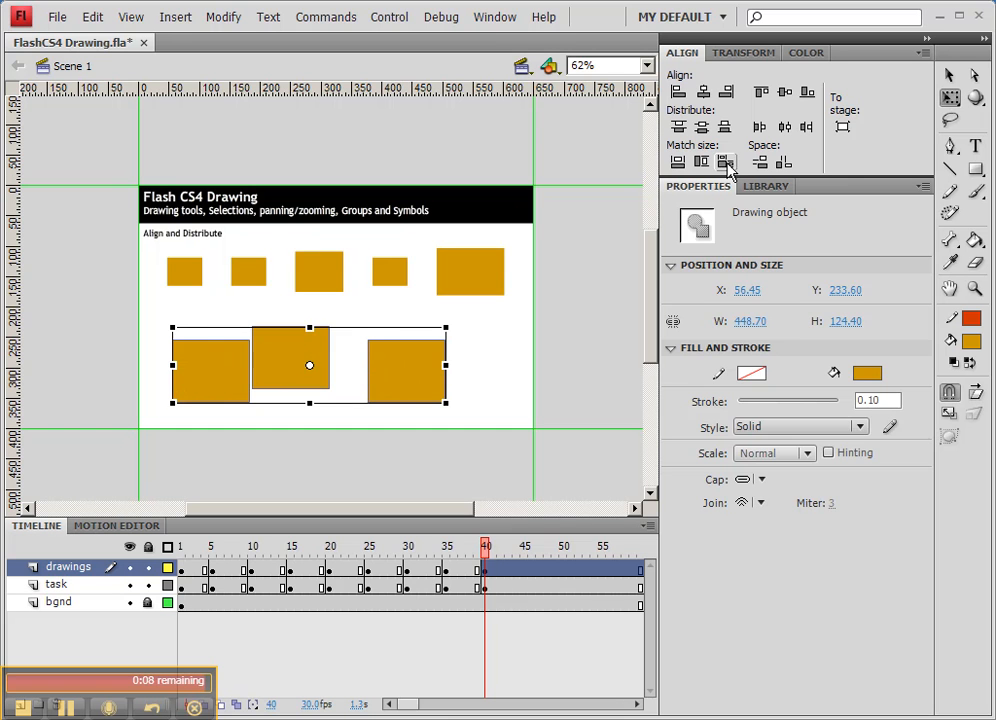
{"action": "left_click", "coordinate": [489, 347]}
{"action": "left_click_drag", "start_coordinate": [420, 365], "coordinate": [443, 352]}
{"action": "left_click_drag", "start_coordinate": [330, 356], "coordinate": [348, 351]}
{"action": "left_click", "coordinate": [203, 323]}
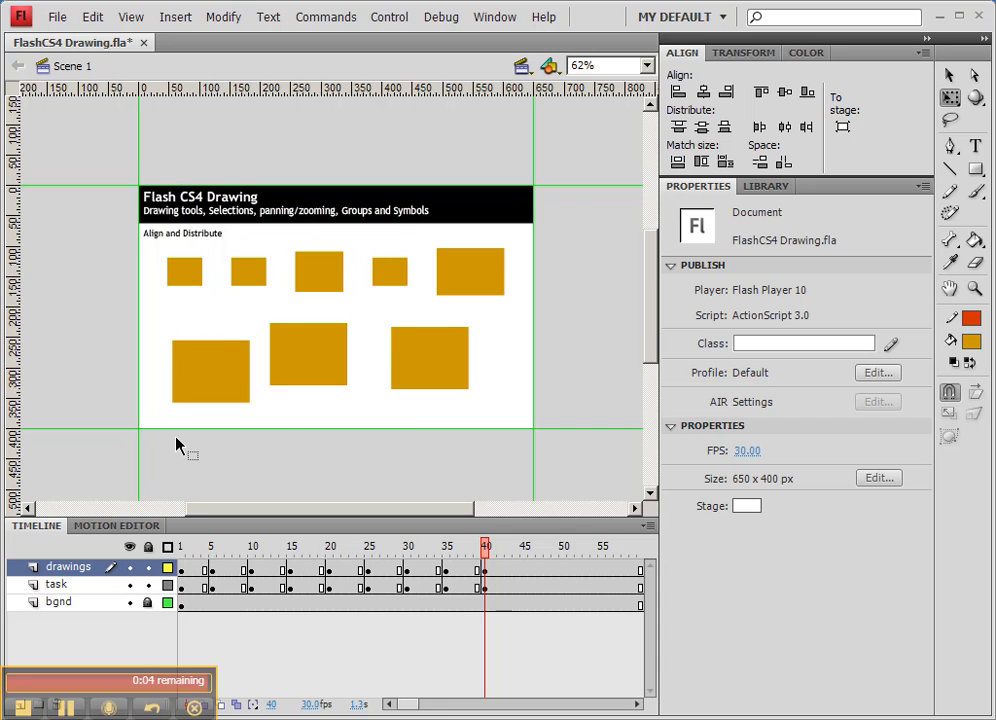